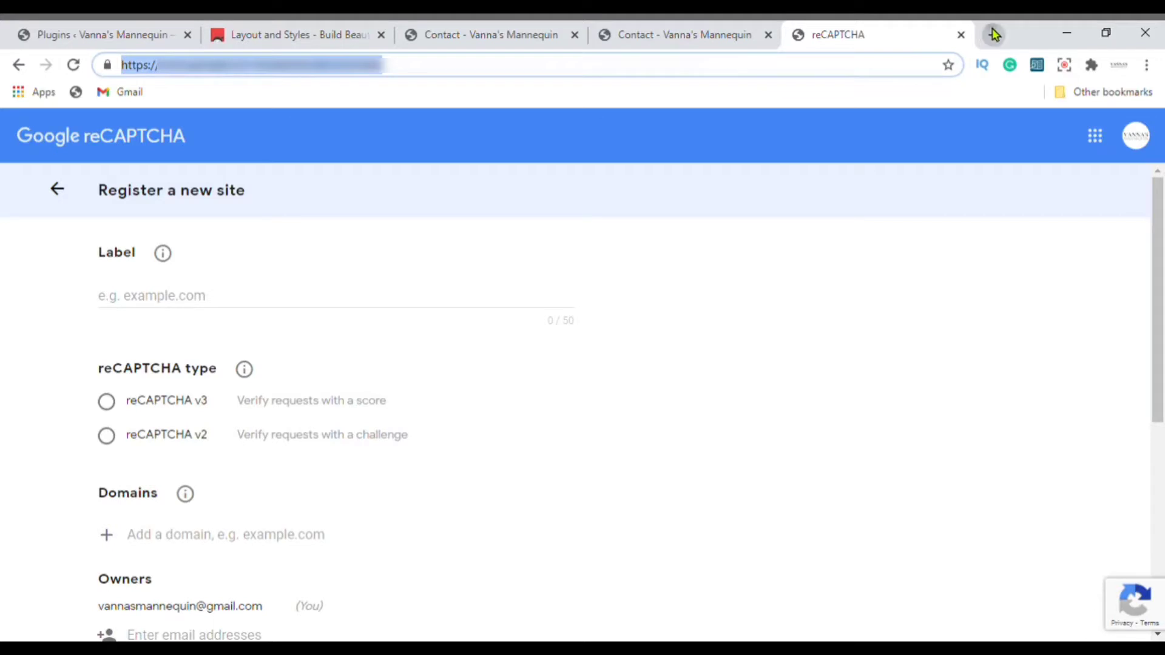
Replace the open reCAPTCHA tab with a new browser tab and search Google for "google recaptcha".
left_click(990, 35)
left_click(799, 35)
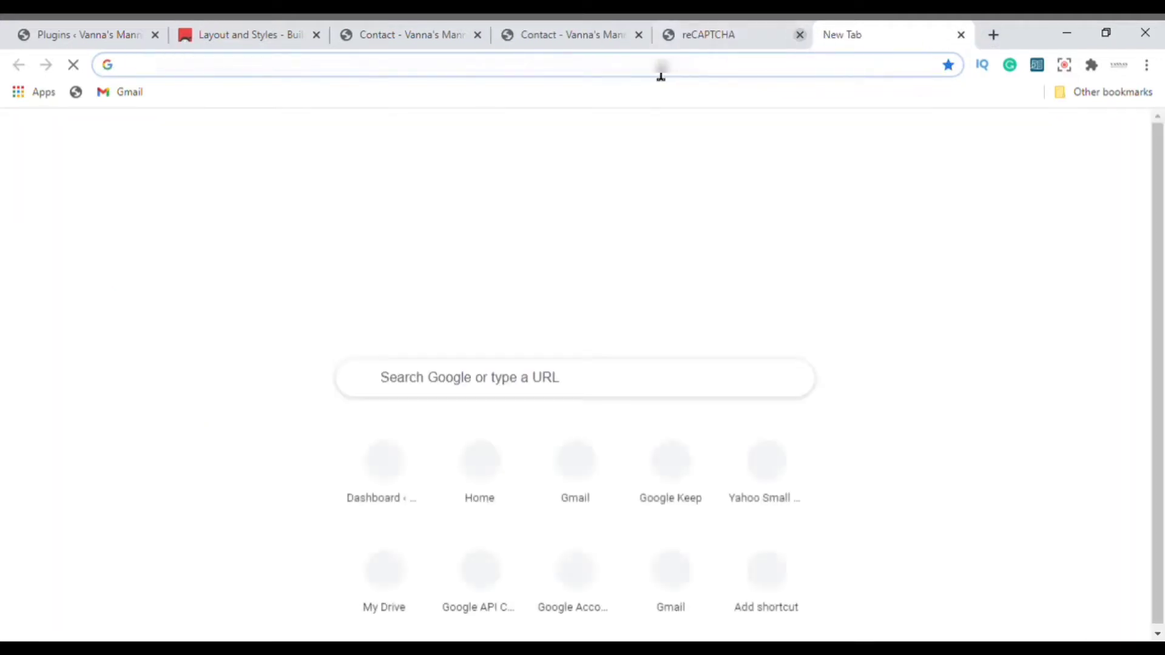
left_click(706, 83)
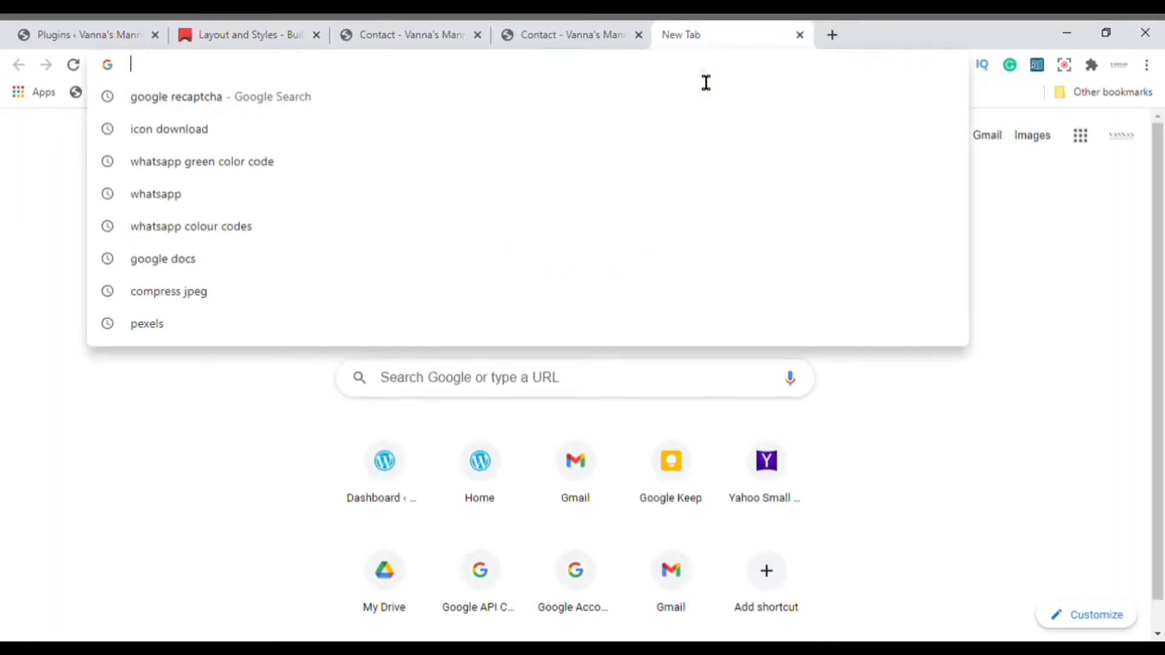
left_click(400, 111)
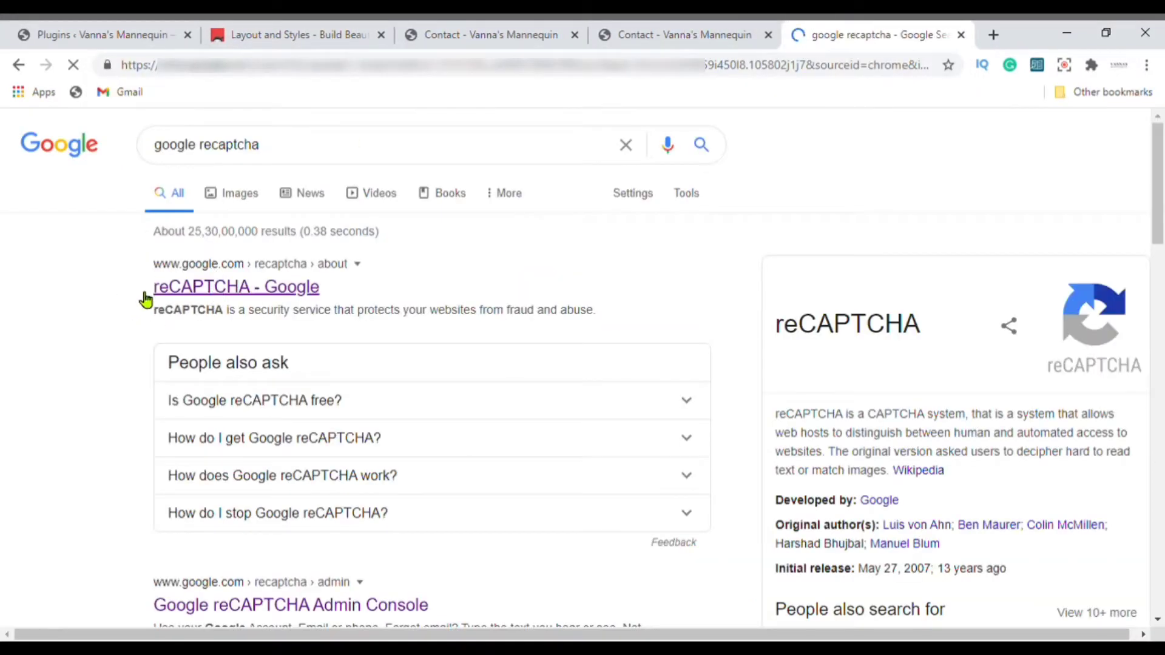
Open the "reCAPTCHA - Google" search result and go to its Admin Console to register a new site.
left_click_drag(379, 297, 323, 293)
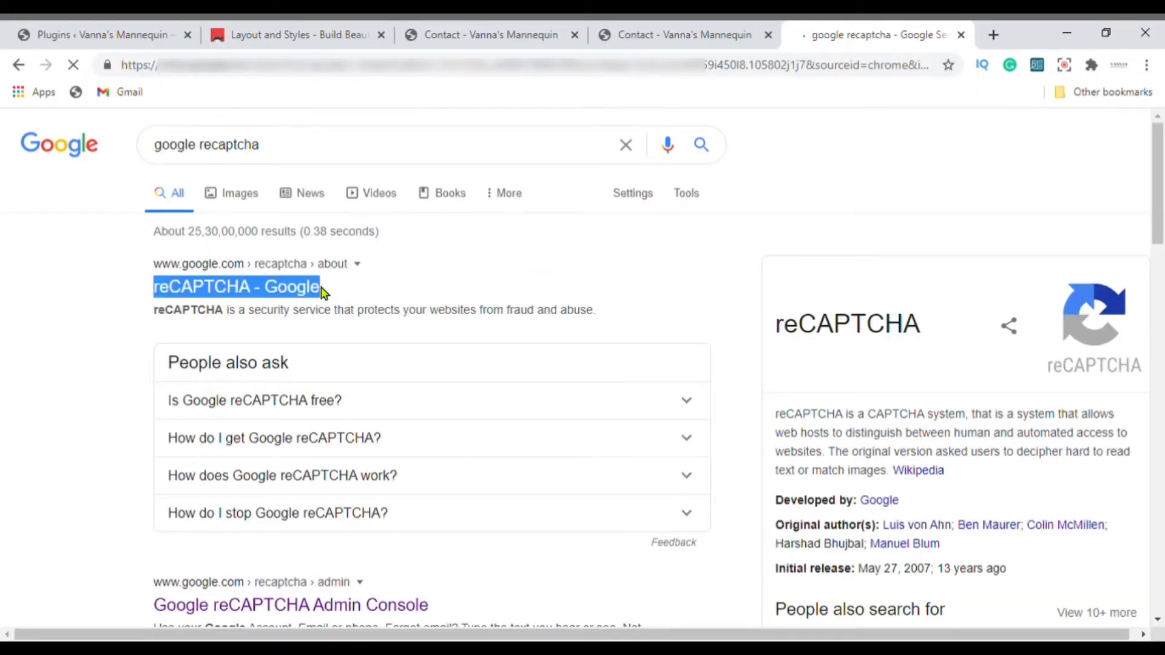
left_click(295, 294)
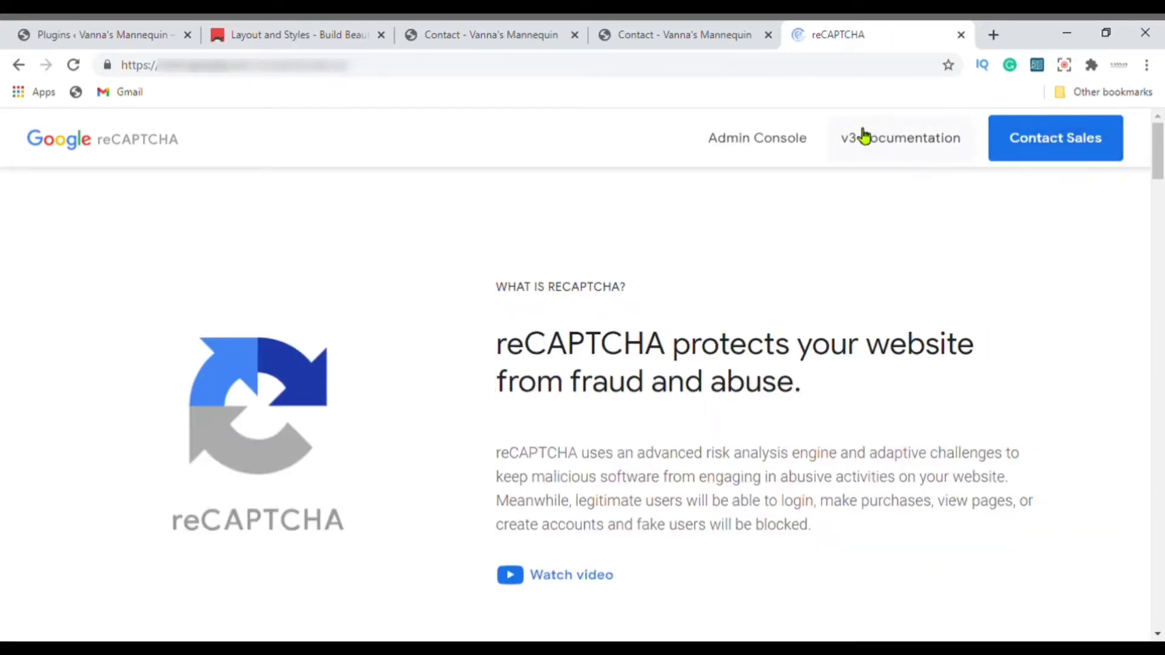
scroll(768, 143, "down", 15)
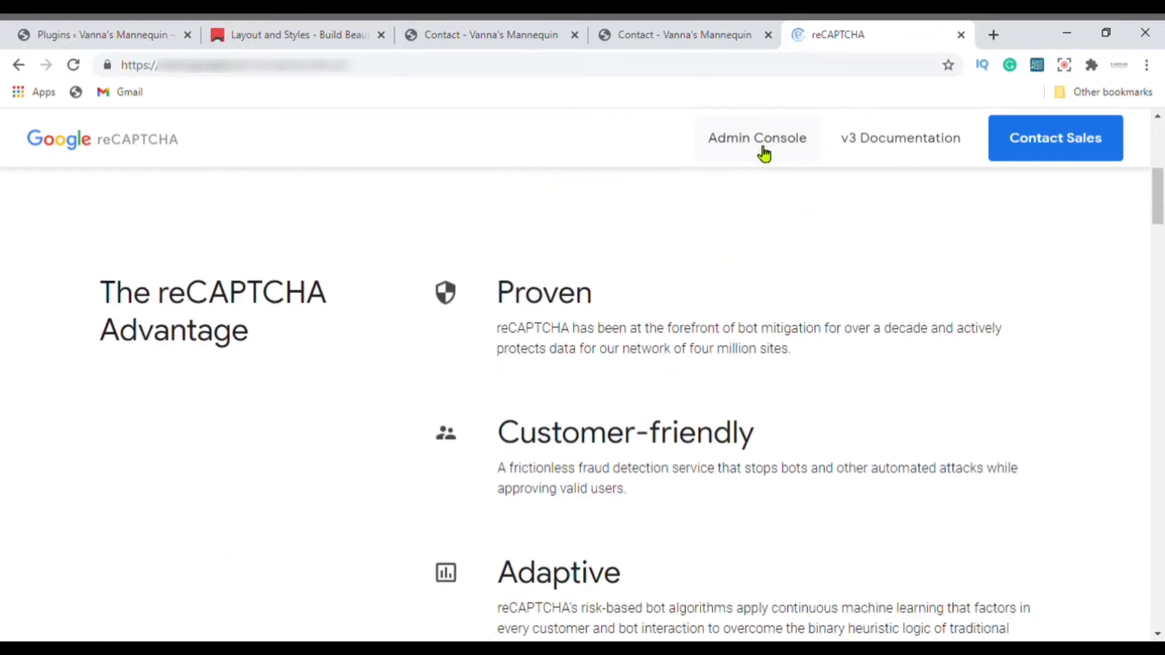
scroll(751, 201, "up", 2)
scroll(750, 201, "up", 13)
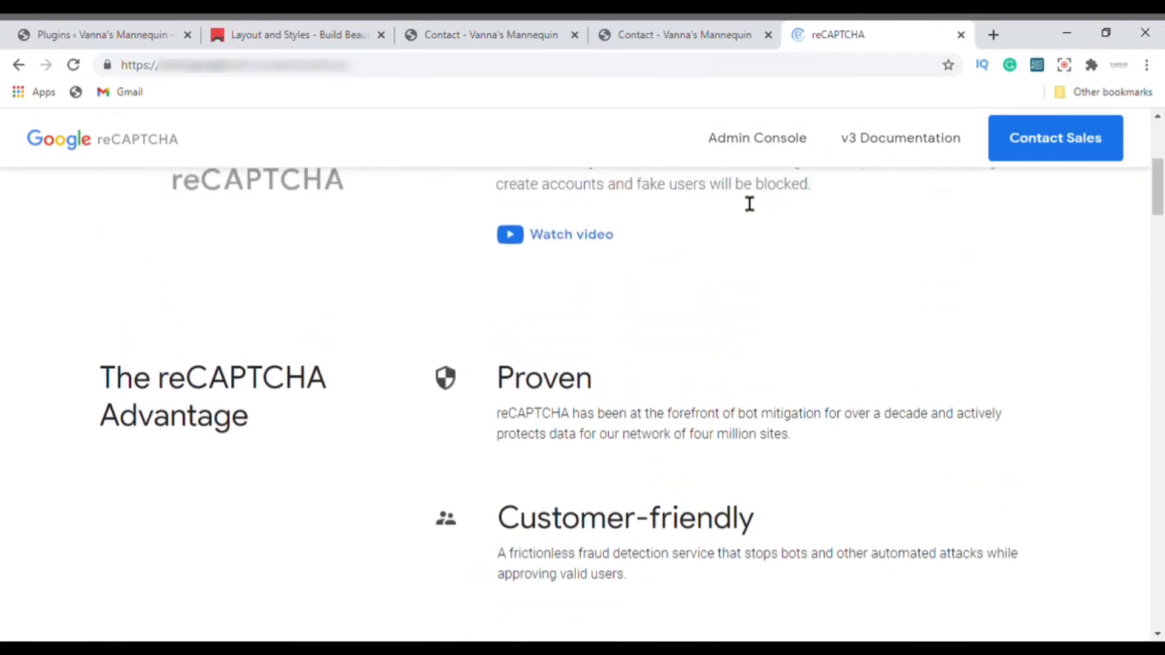
left_click(792, 139)
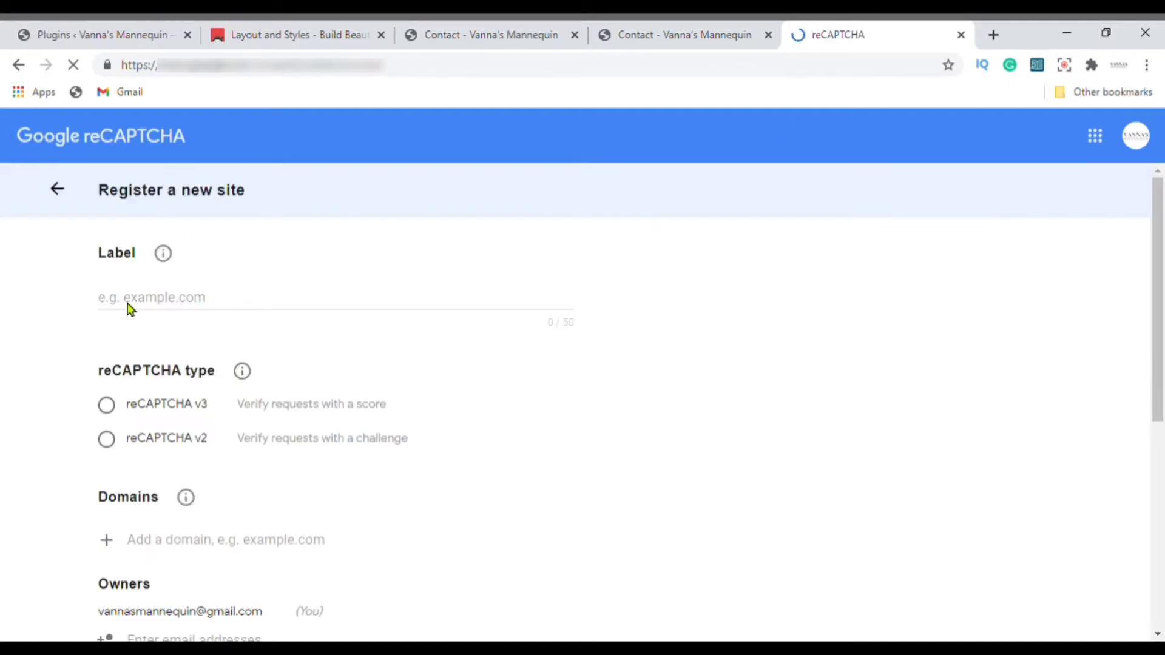
left_click(179, 305)
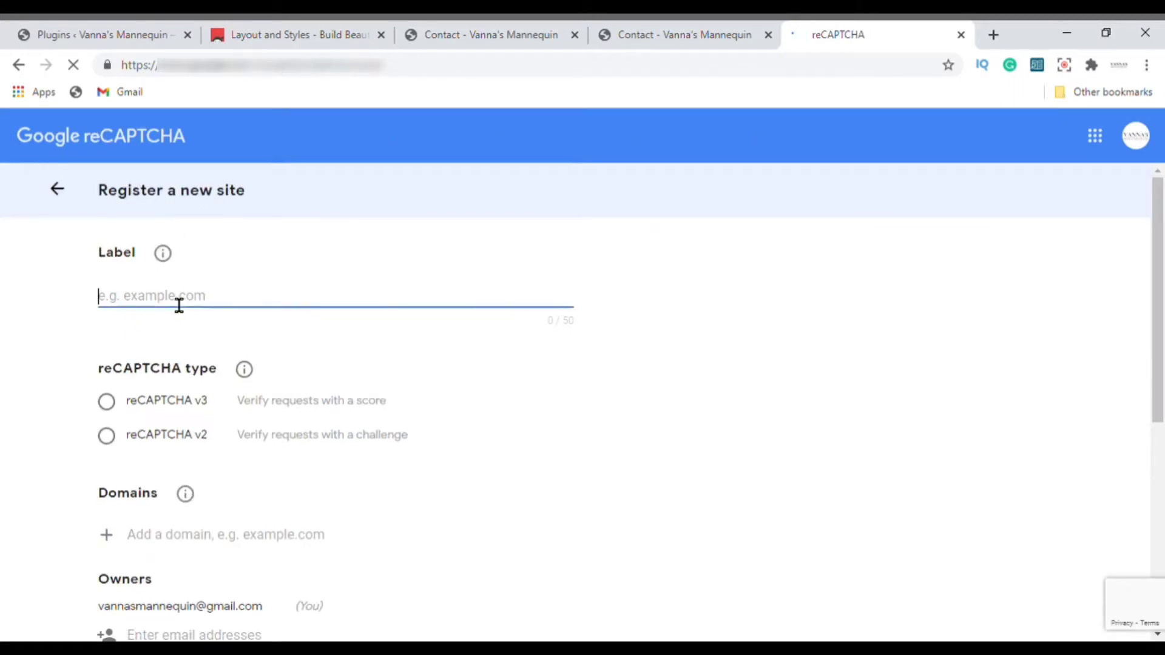
type("DELETE")
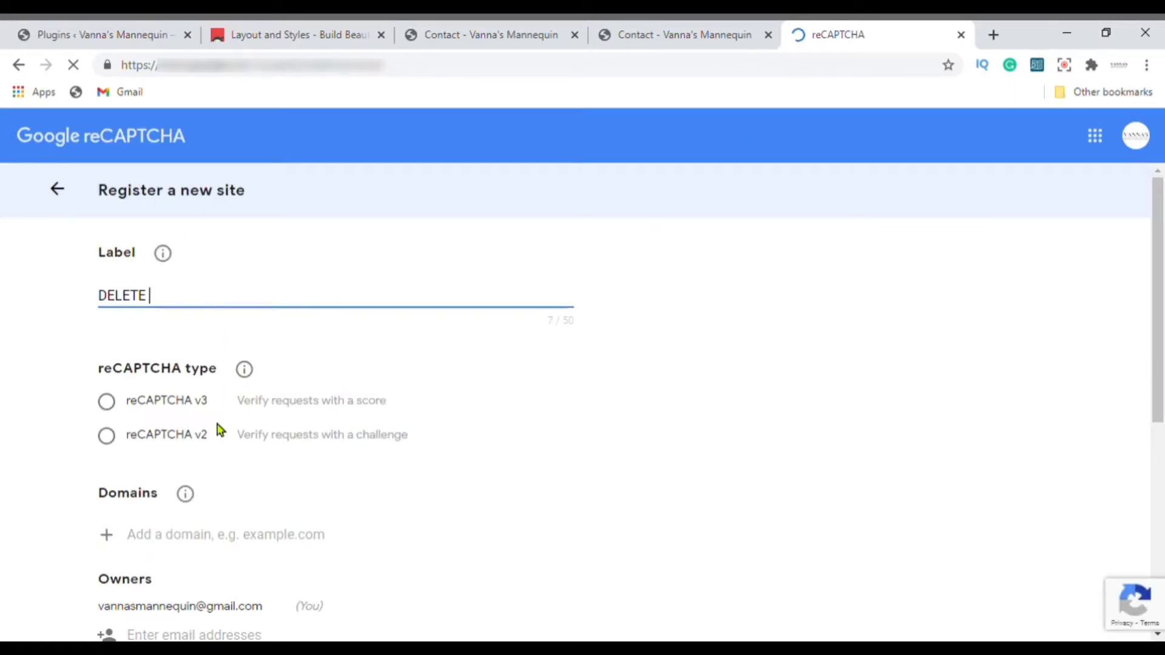
left_click_drag(177, 303, 57, 310)
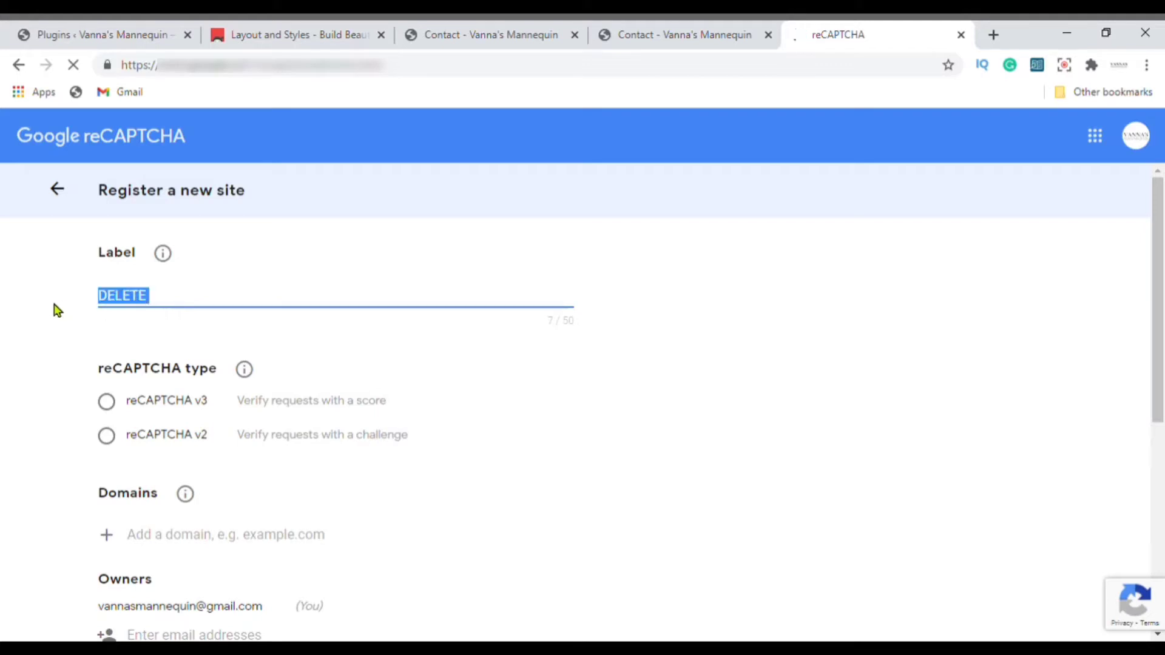
key("BackSpace")
left_click(90, 33)
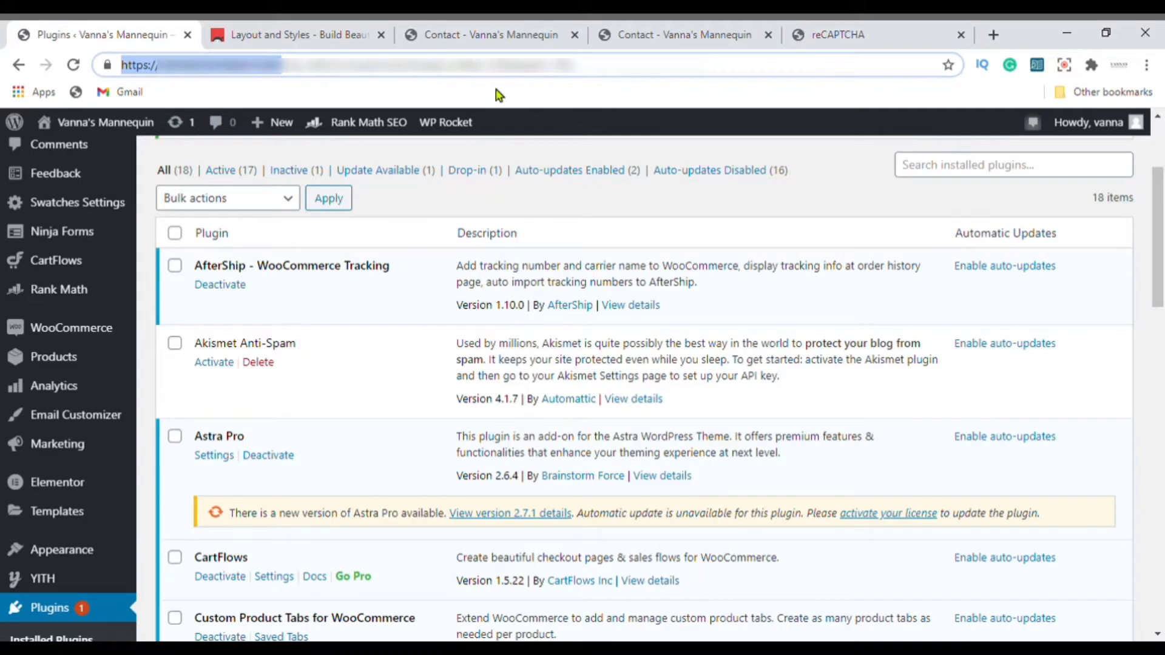
left_click(865, 27)
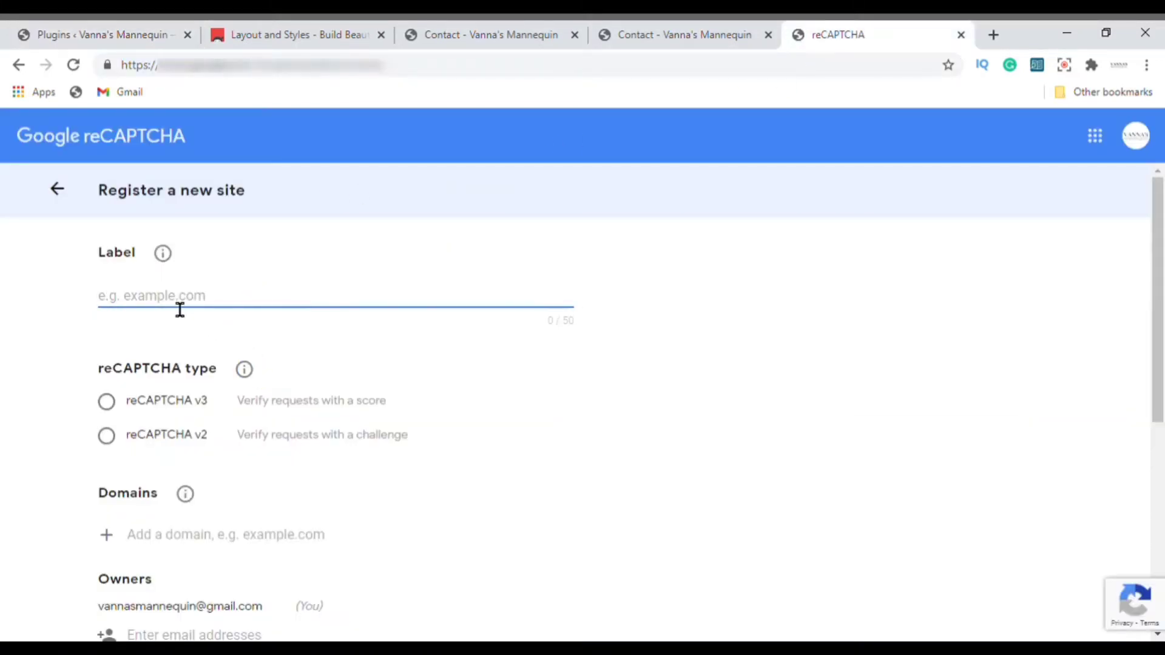
type("https://vannasmannequin.com/")
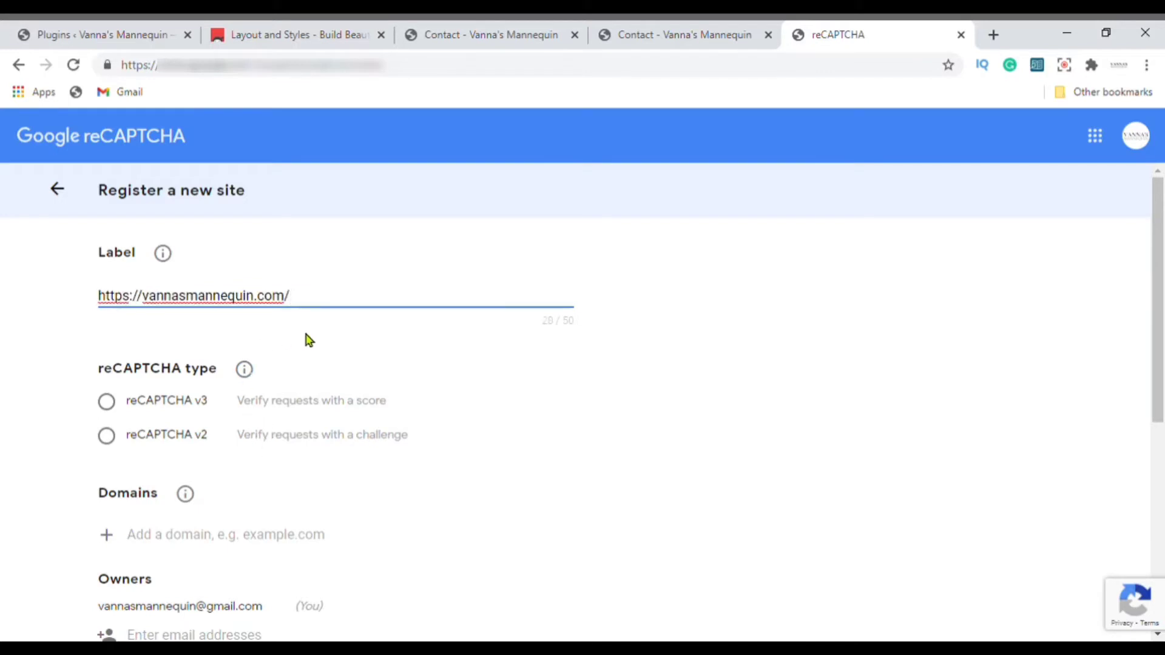
scroll(483, 530, "down", 2)
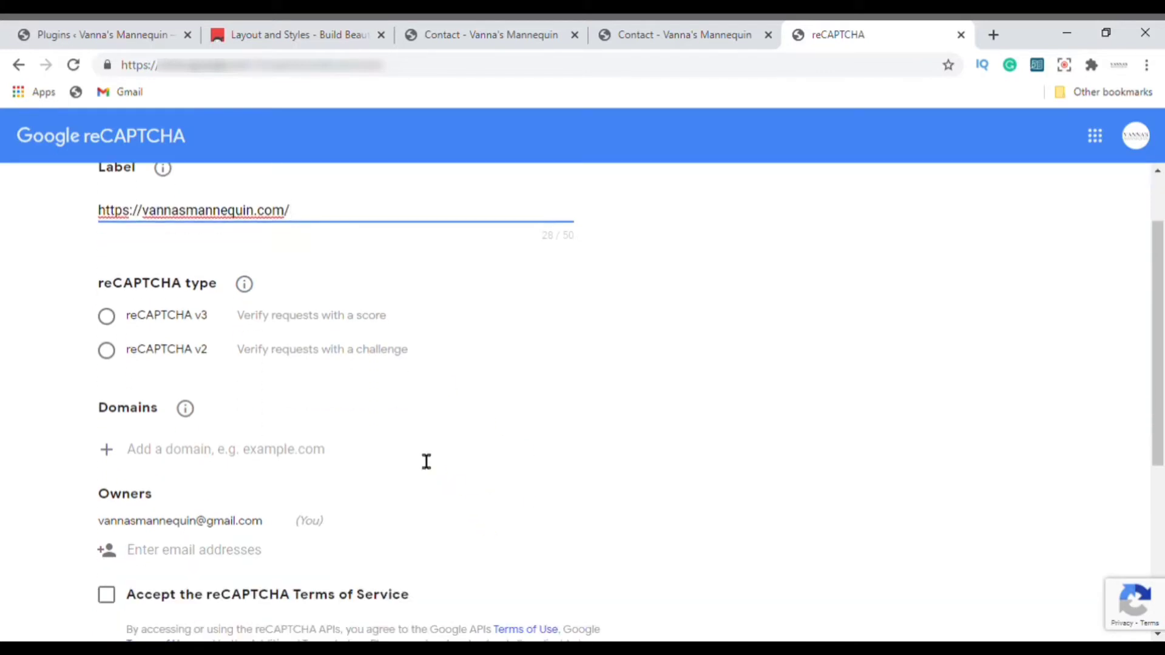
left_click(114, 363)
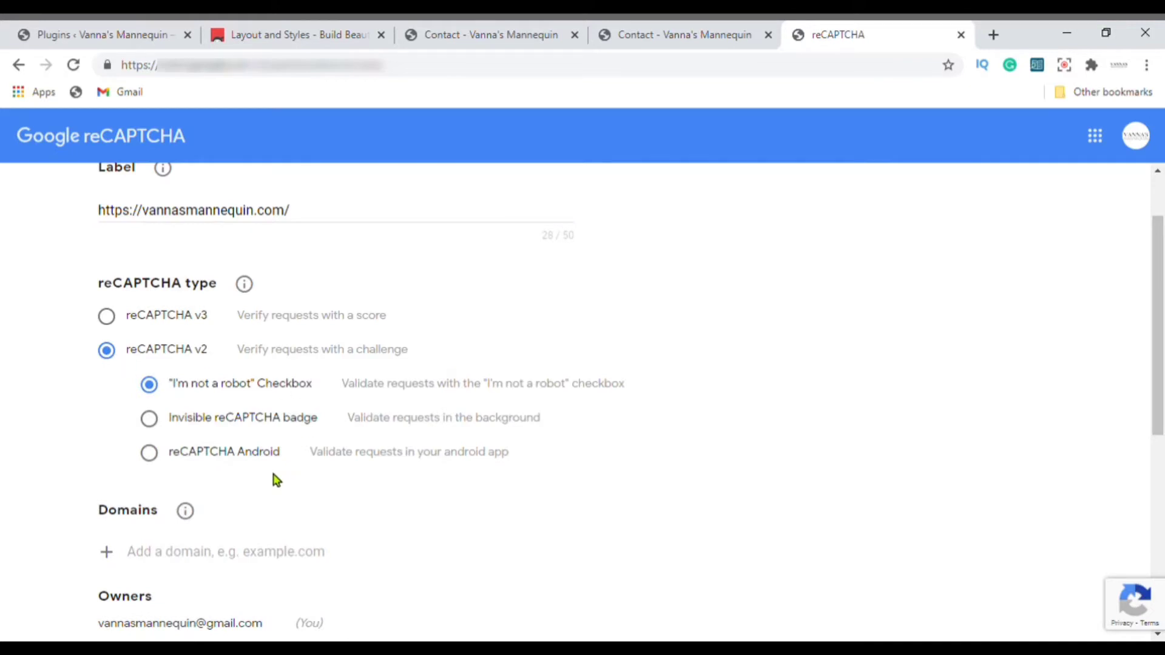
scroll(277, 480, "down", 3)
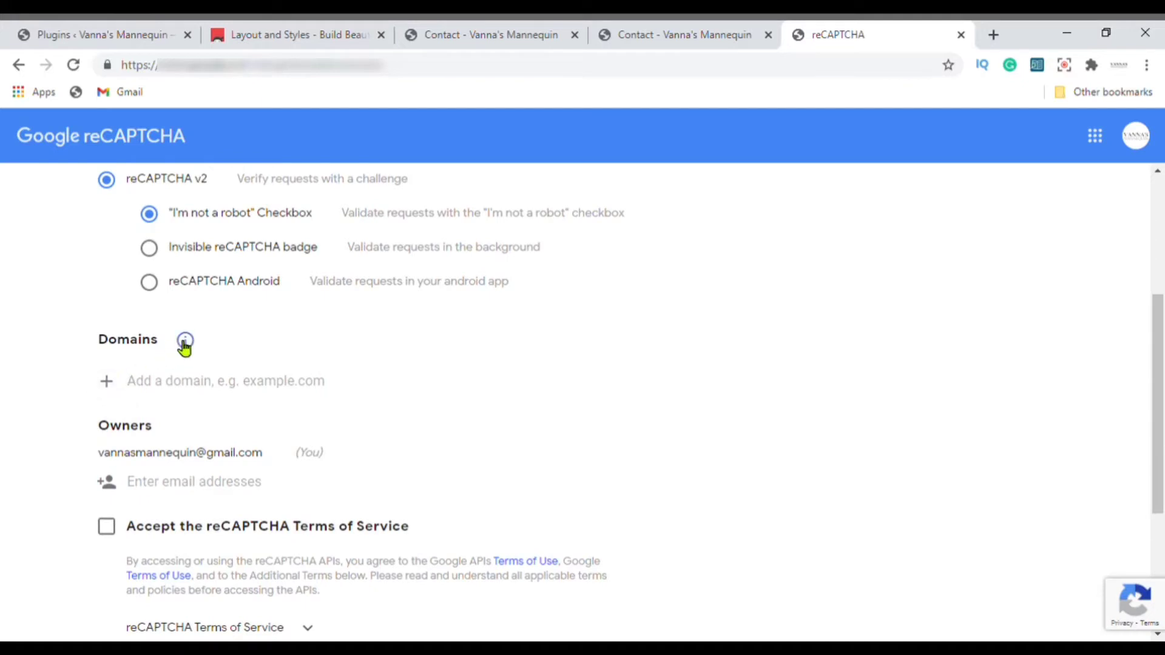
mouse_move(190, 345)
left_click(163, 382)
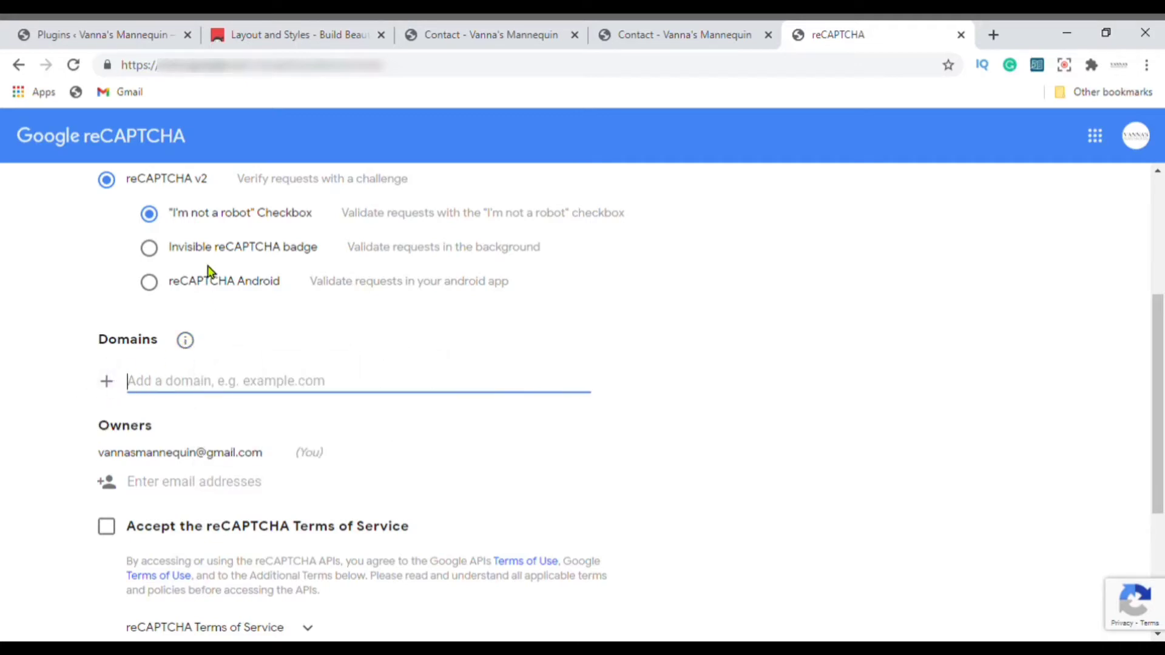
type("https://vannasmannequin.com/")
Accept the reCAPTCHA Terms of Service and submit the site registration.
scroll(323, 398, "down", 1)
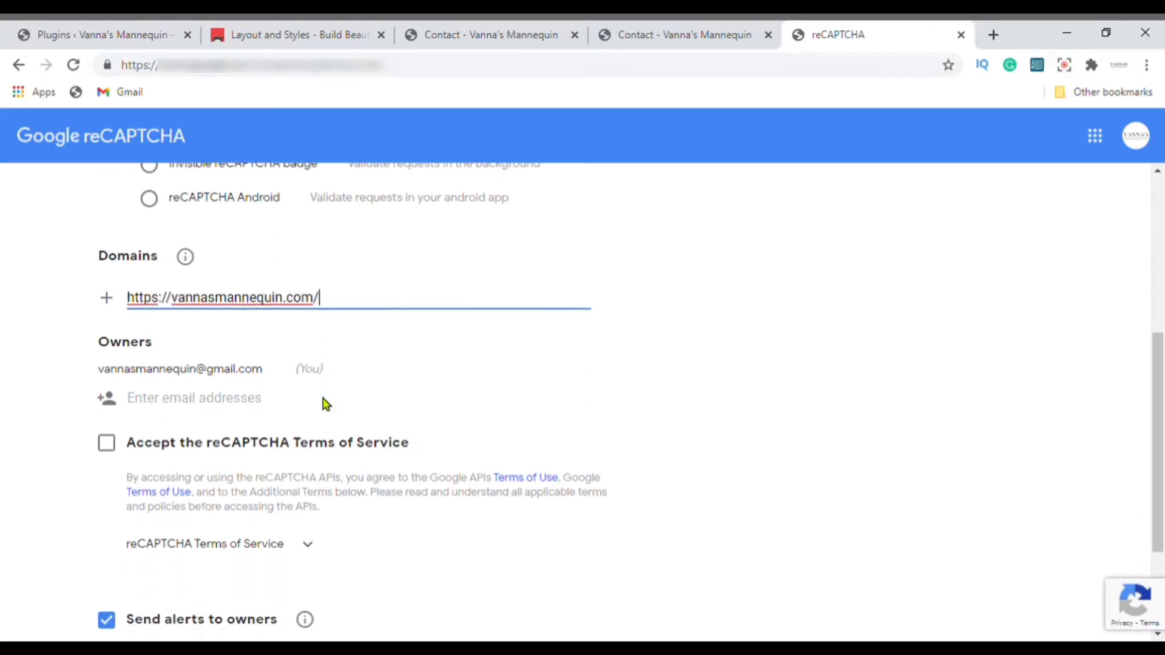
scroll(293, 374, "down", 1)
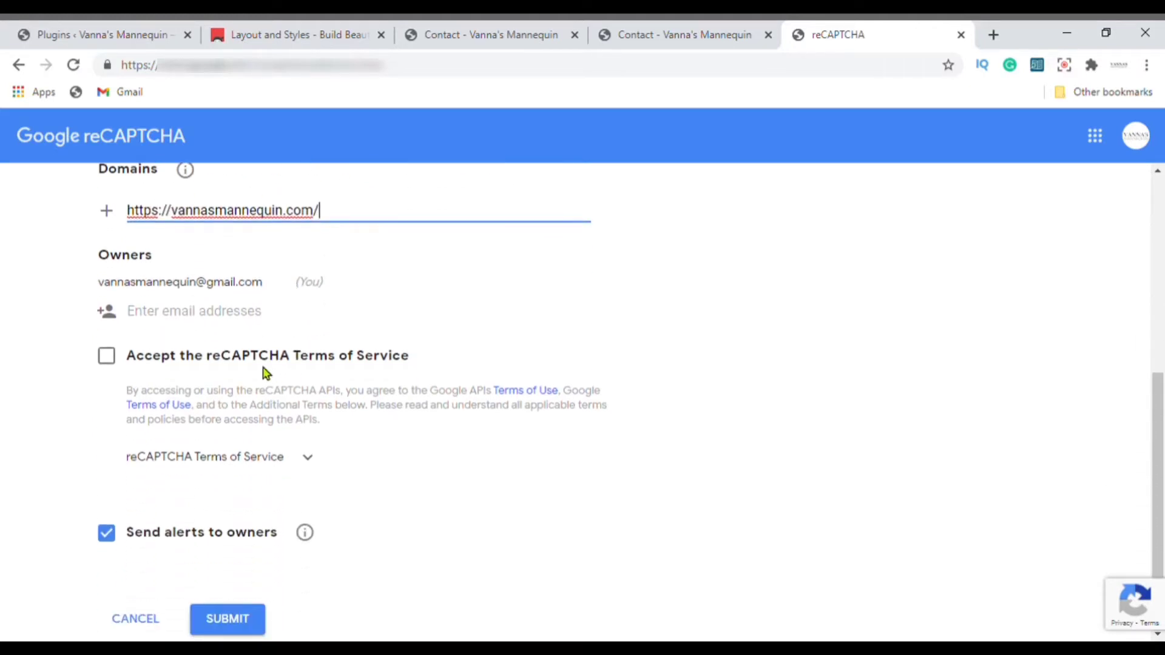
left_click(109, 362)
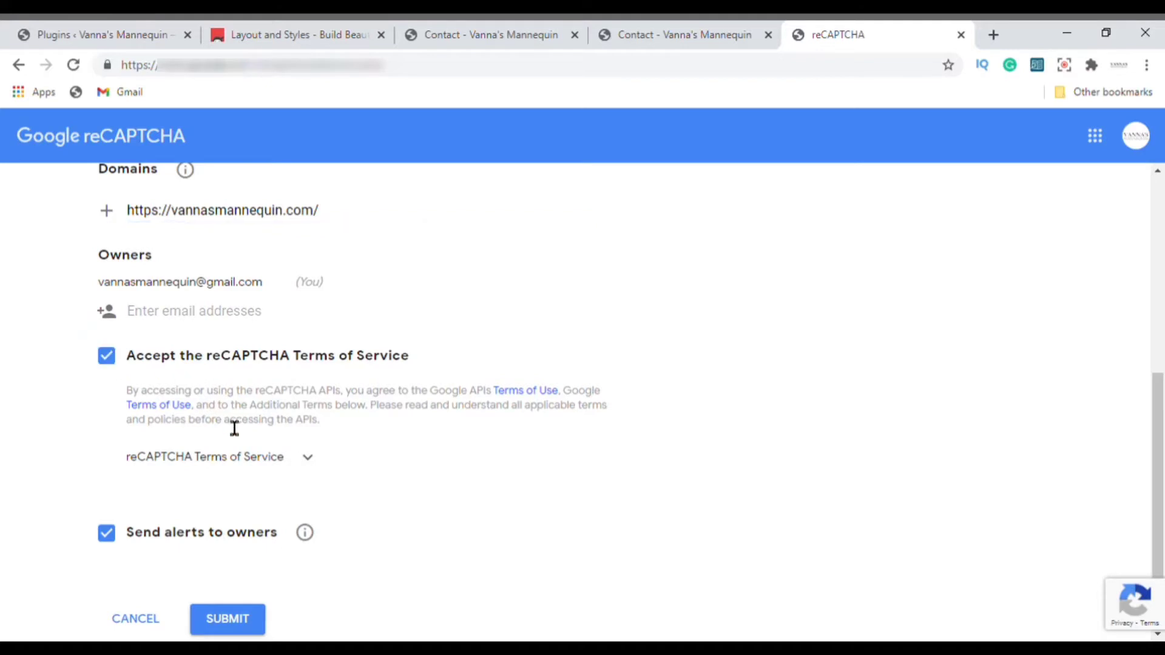
scroll(291, 458, "down", 1)
mouse_move(304, 460)
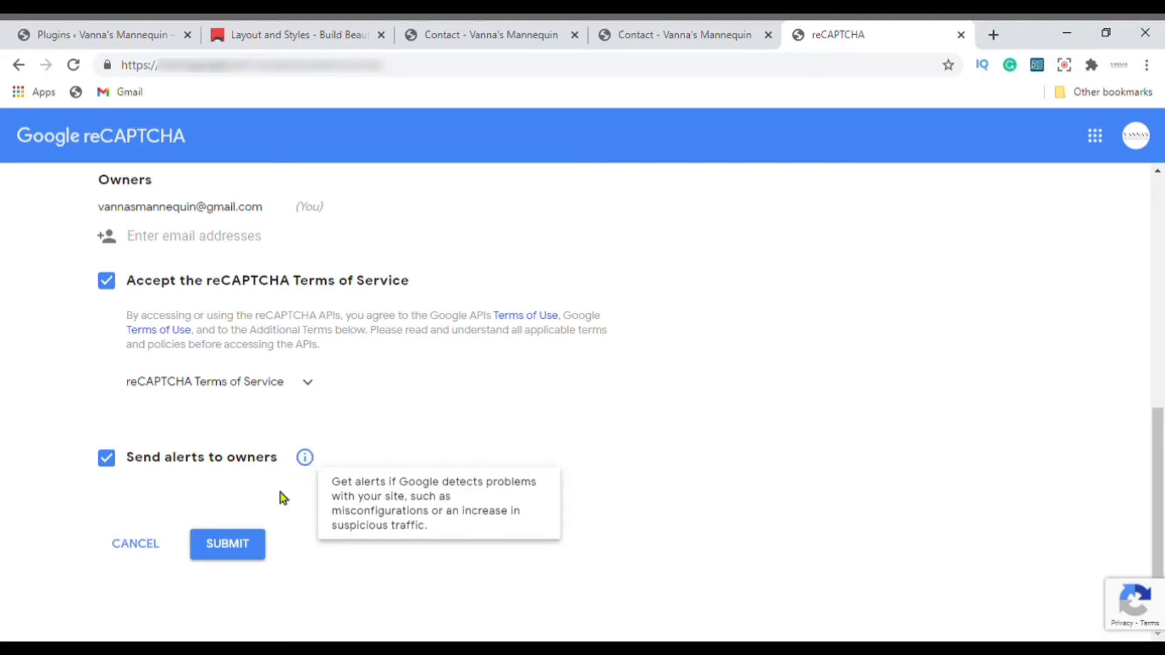
left_click(257, 545)
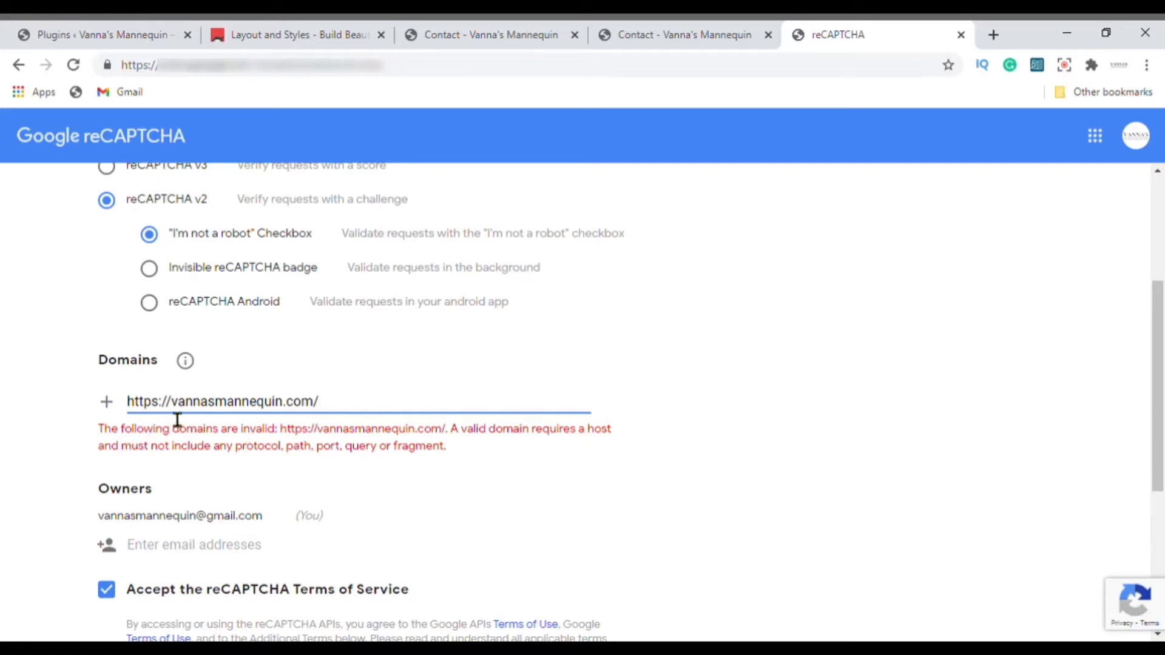
left_click_drag(172, 403, 89, 406)
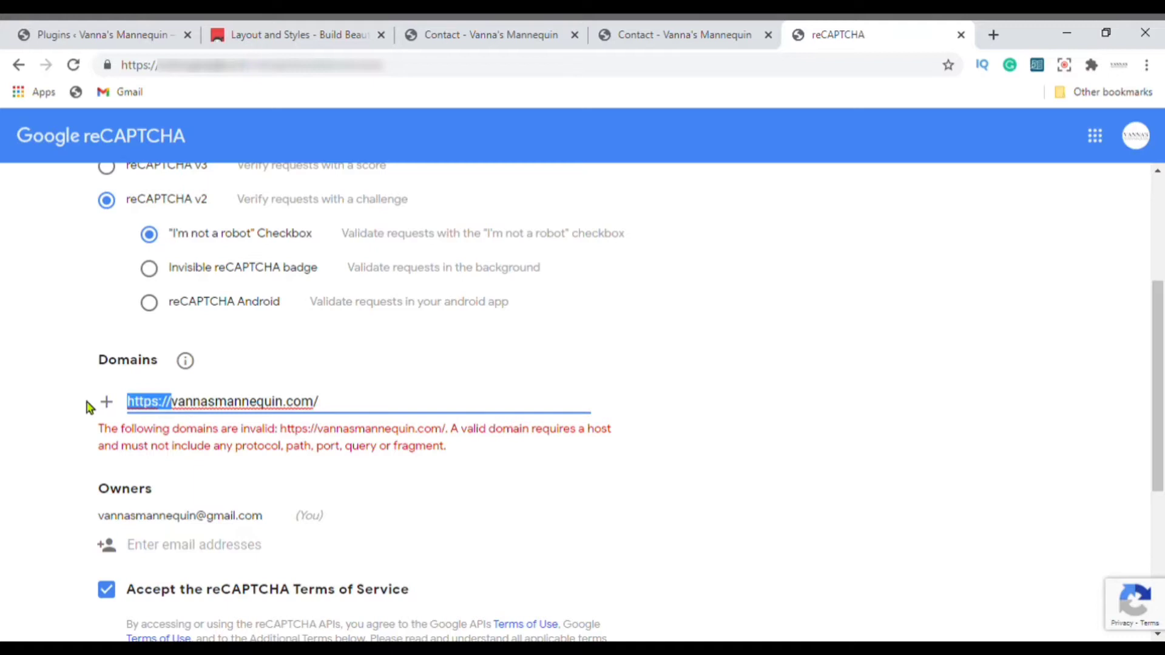
key("BackSpace")
left_click(364, 412)
key("BackSpace")
scroll(343, 428, "down", 5)
scroll(342, 428, "down", 1)
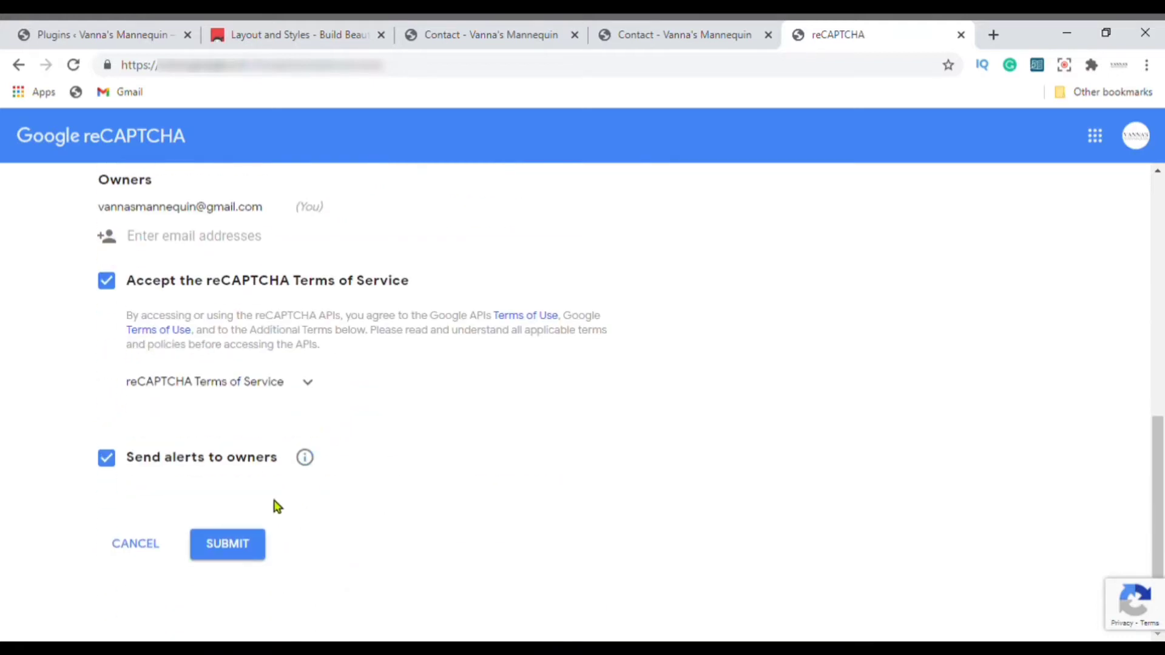
left_click(256, 547)
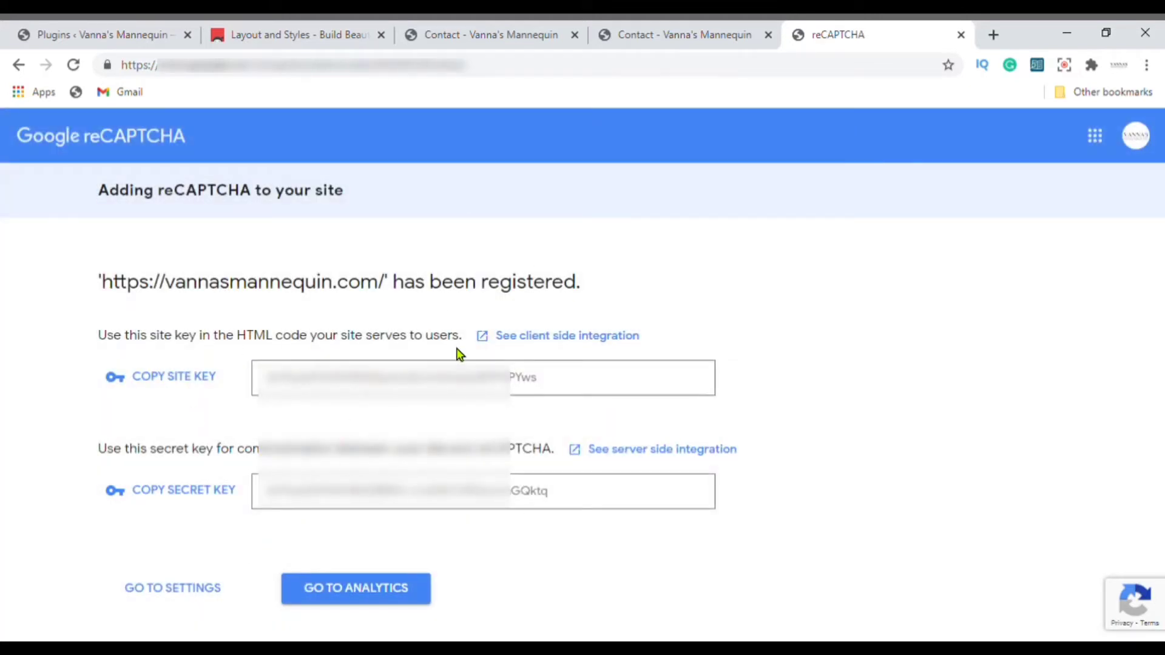
Return to the WordPress admin and open the Ninja Forms settings, reloading the page when it fails to load.
left_click(138, 22)
scroll(67, 510, "down", 3)
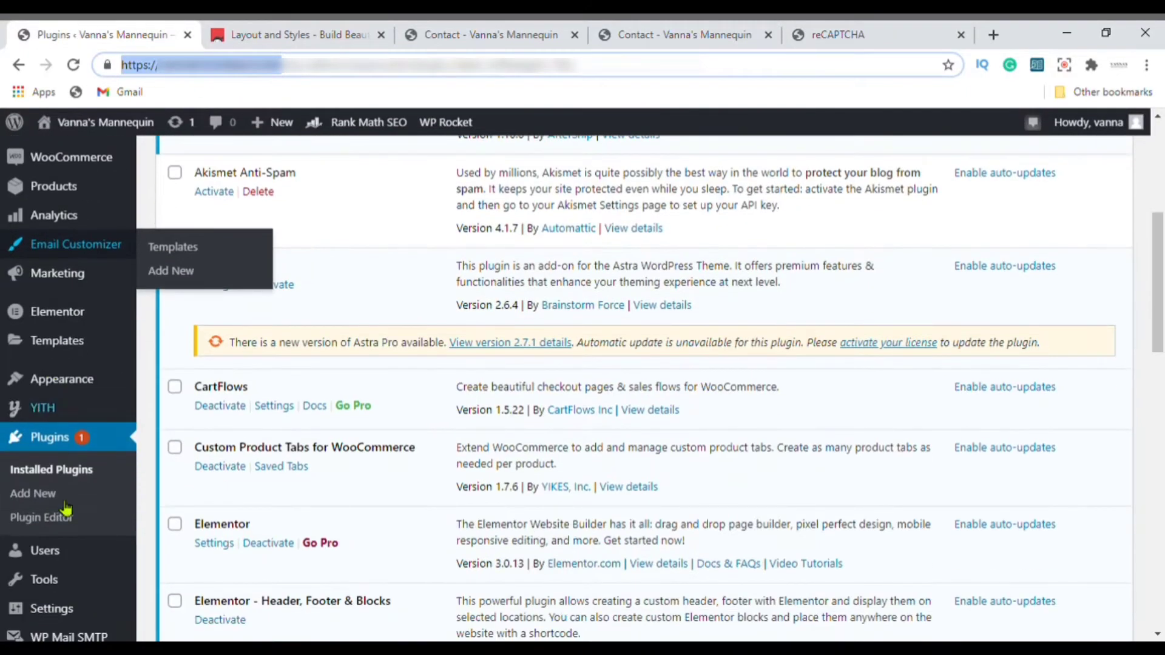
scroll(31, 540, "down", 3)
scroll(61, 460, "up", 3)
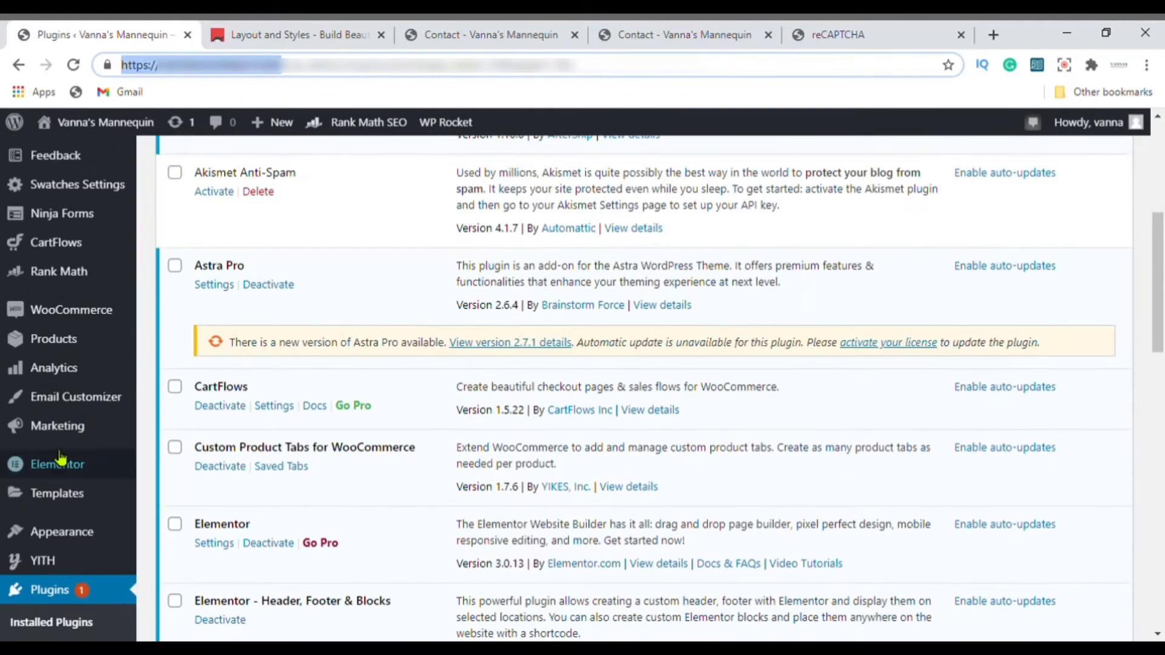
scroll(61, 459, "up", 4)
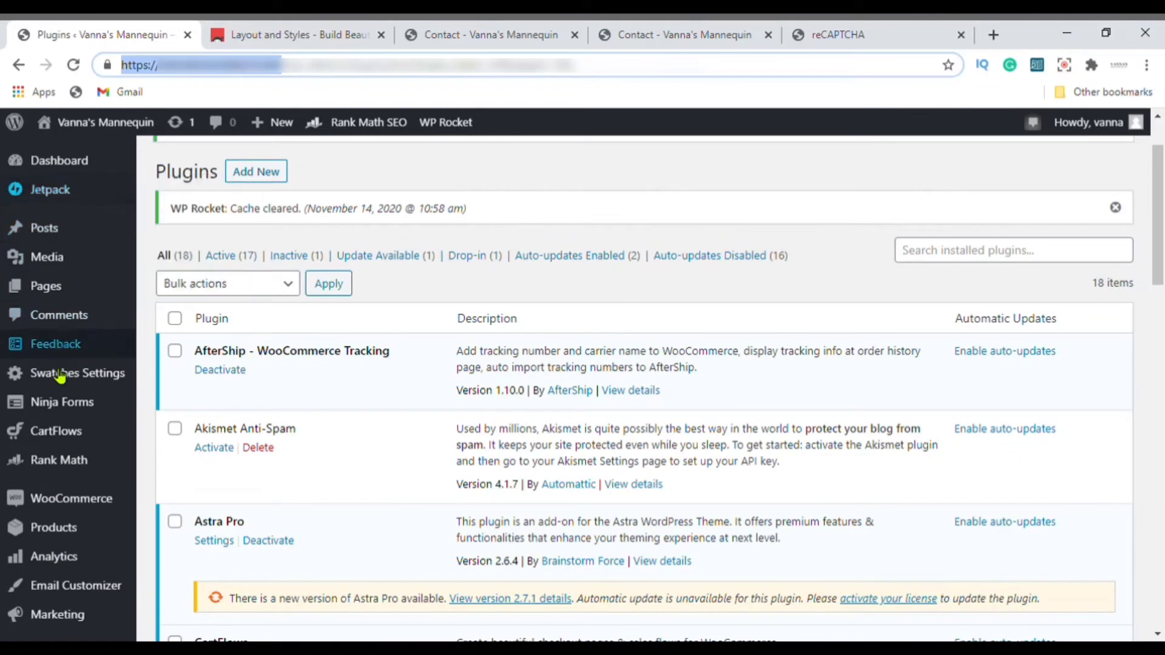
scroll(61, 376, "up", 2)
mouse_move(73, 405)
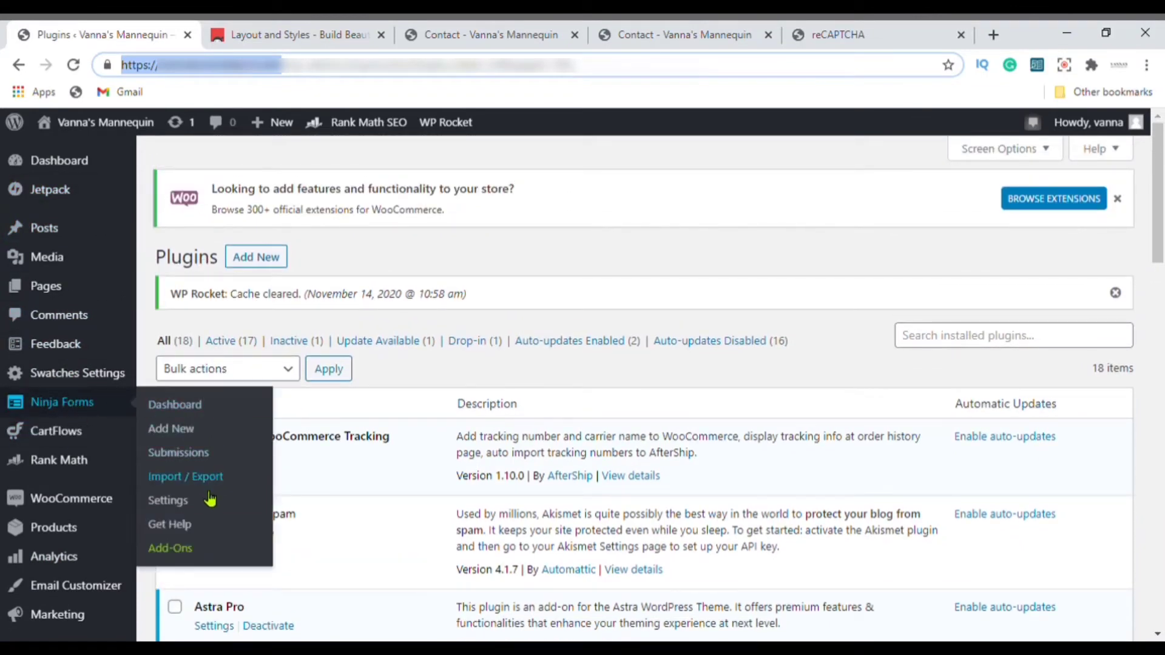
left_click(175, 503)
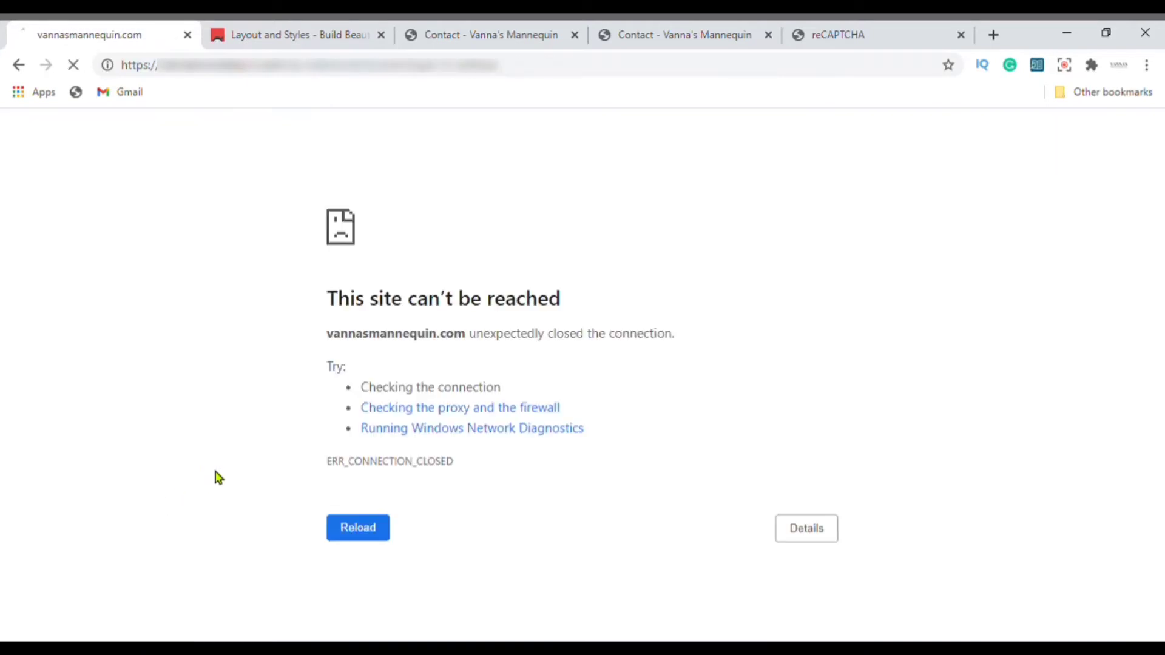
left_click(349, 537)
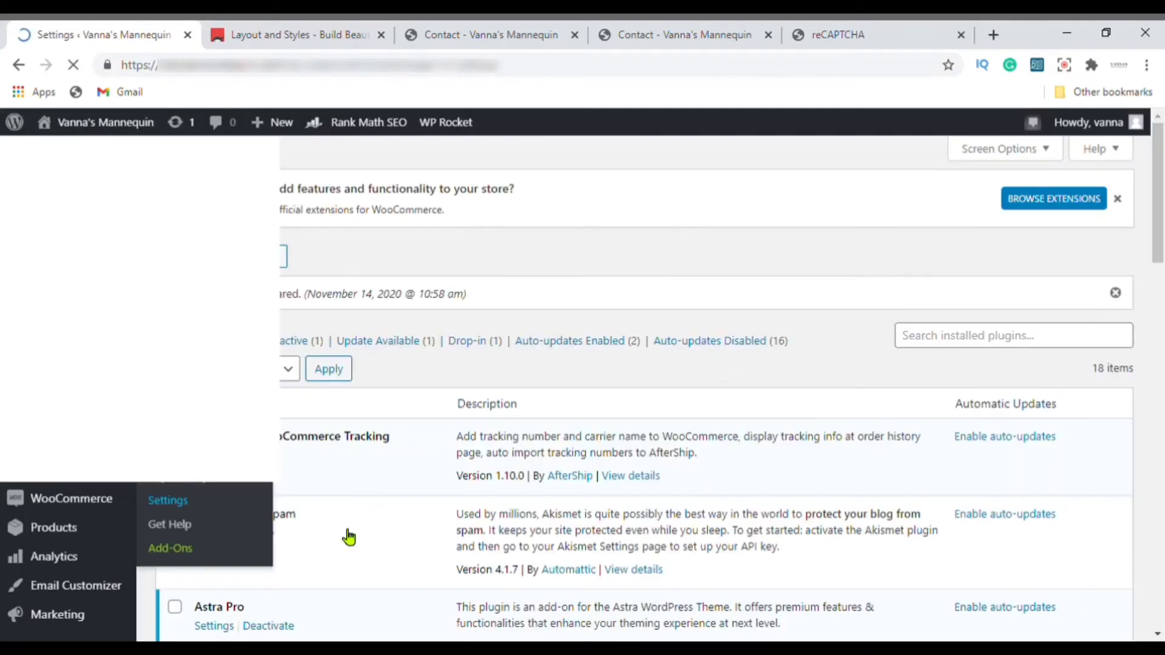
Copy the site key from the Google reCAPTCHA registration page and paste it as the reCAPTCHA Site Key in the Ninja Forms settings.
scroll(413, 441, "down", 3)
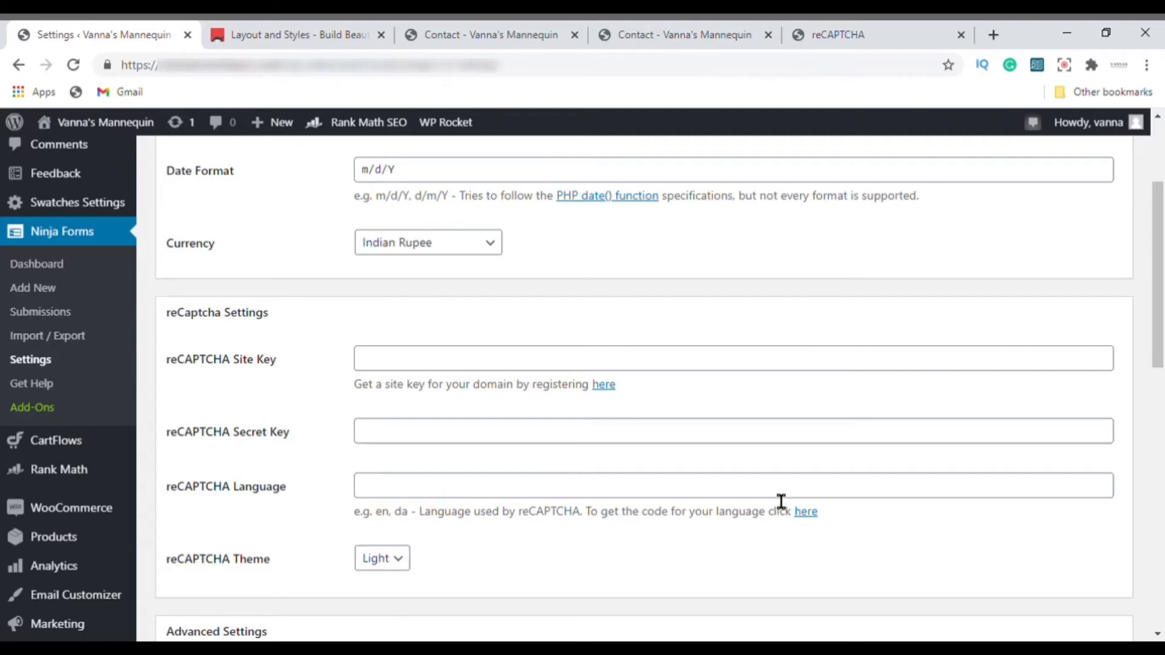
left_click(516, 367)
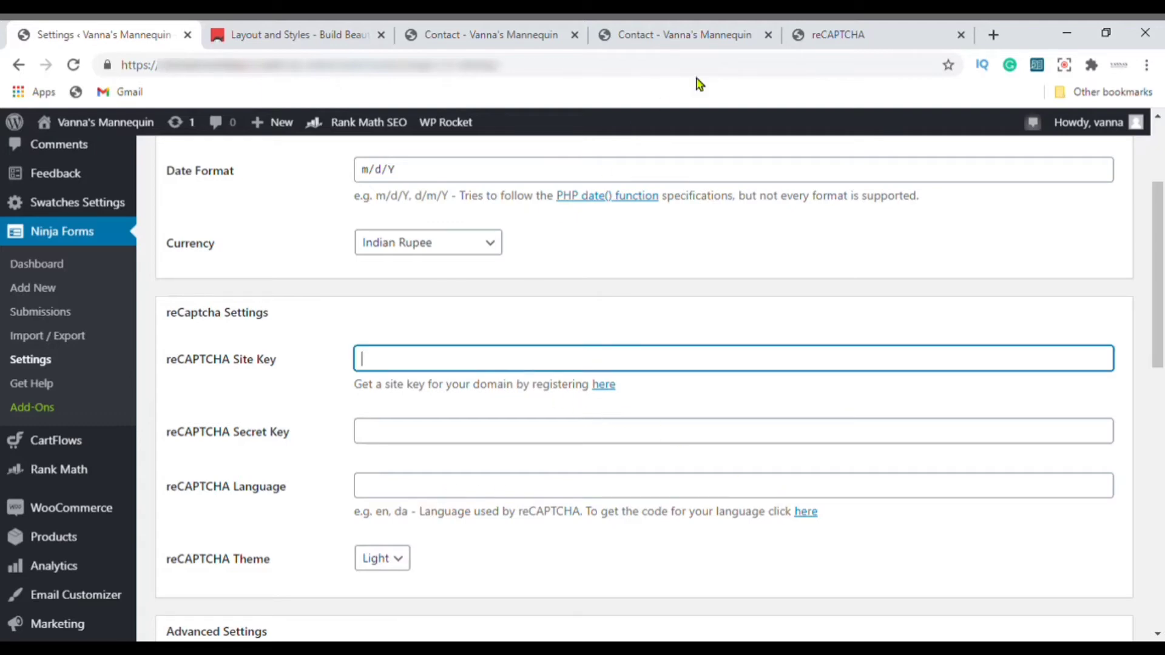
left_click(852, 30)
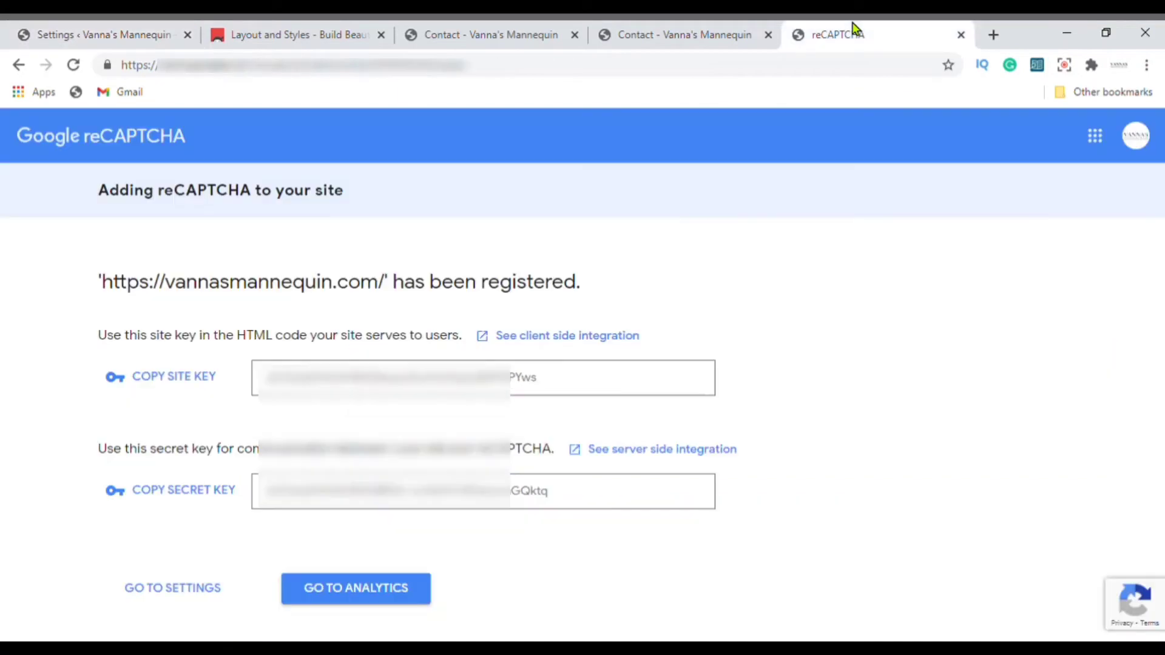
left_click(203, 382)
left_click(111, 34)
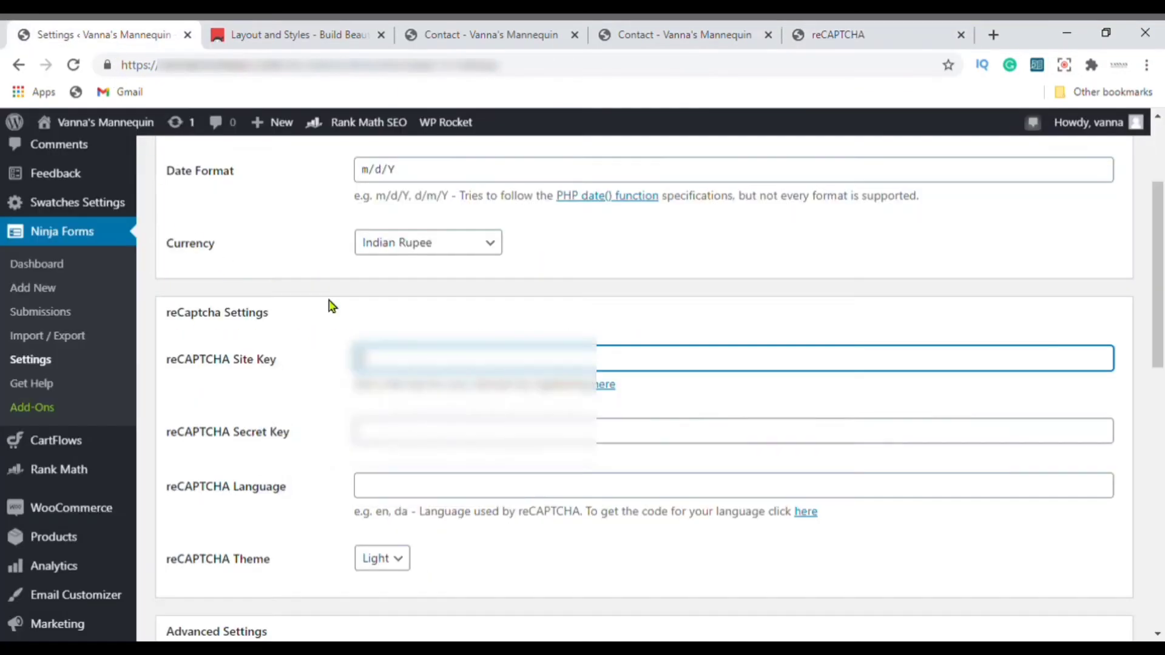
key("ctrl+v")
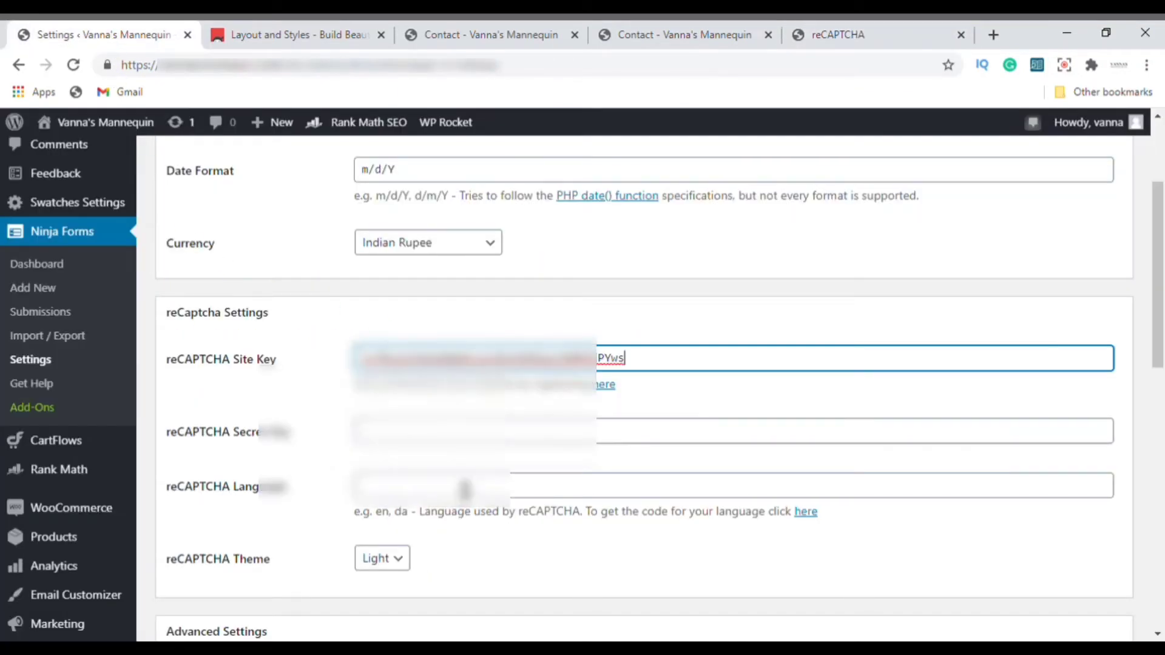
Copy the secret key from the Google reCAPTCHA page and paste it as the reCAPTCHA Secret Key in the Ninja Forms settings.
left_click(919, 30)
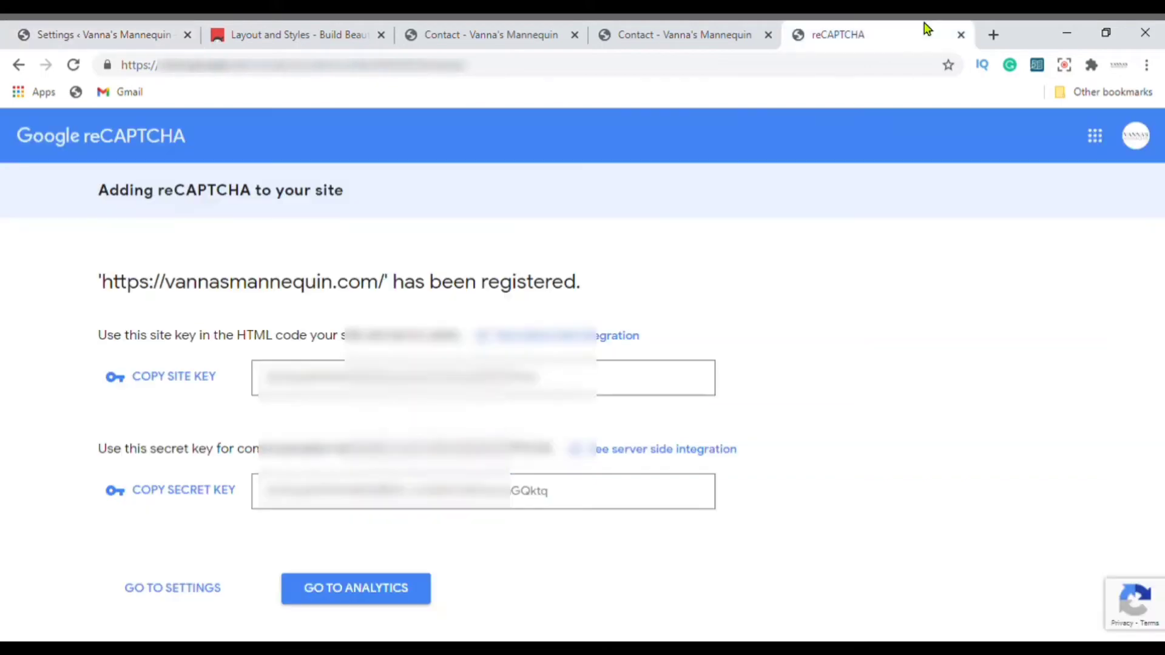
left_click(193, 492)
left_click(91, 34)
left_click(381, 432)
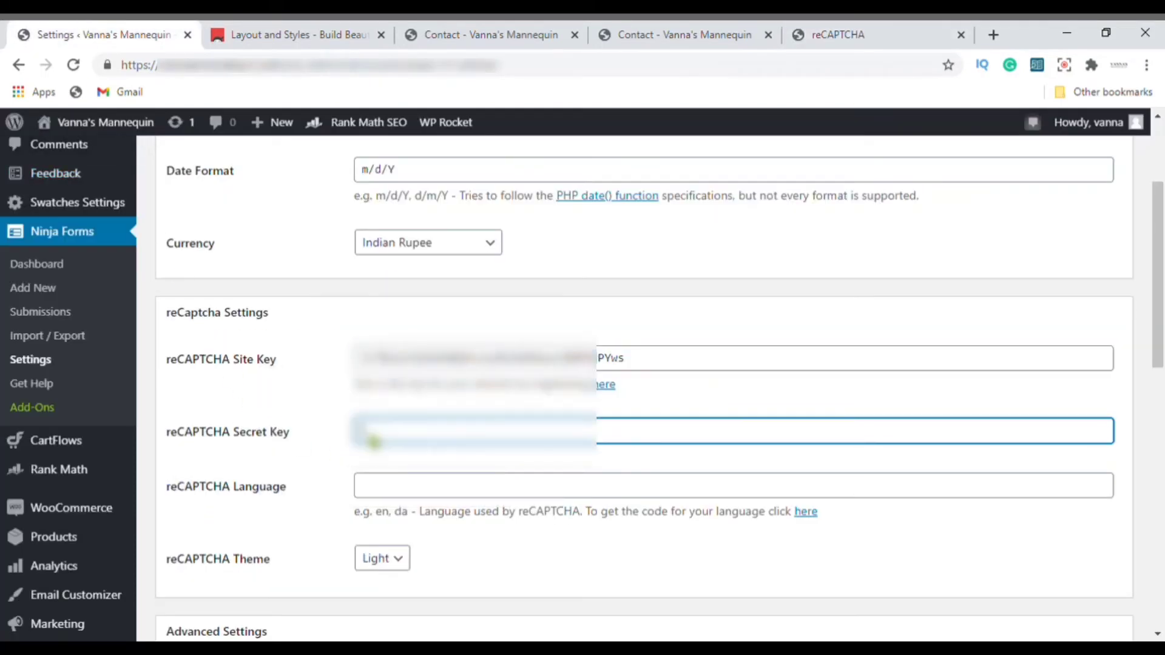
key("ctrl+v")
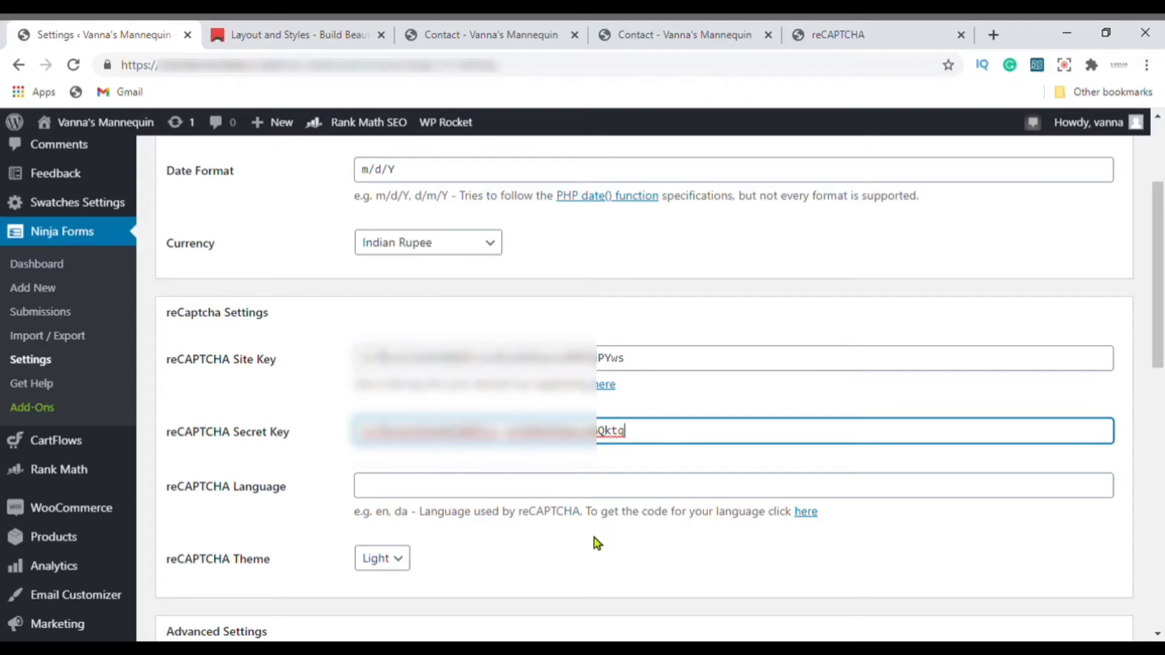
Copy the English (US) code, en, from Google's Language Codes page and enter it as the reCAPTCHA Language.
left_click(805, 512)
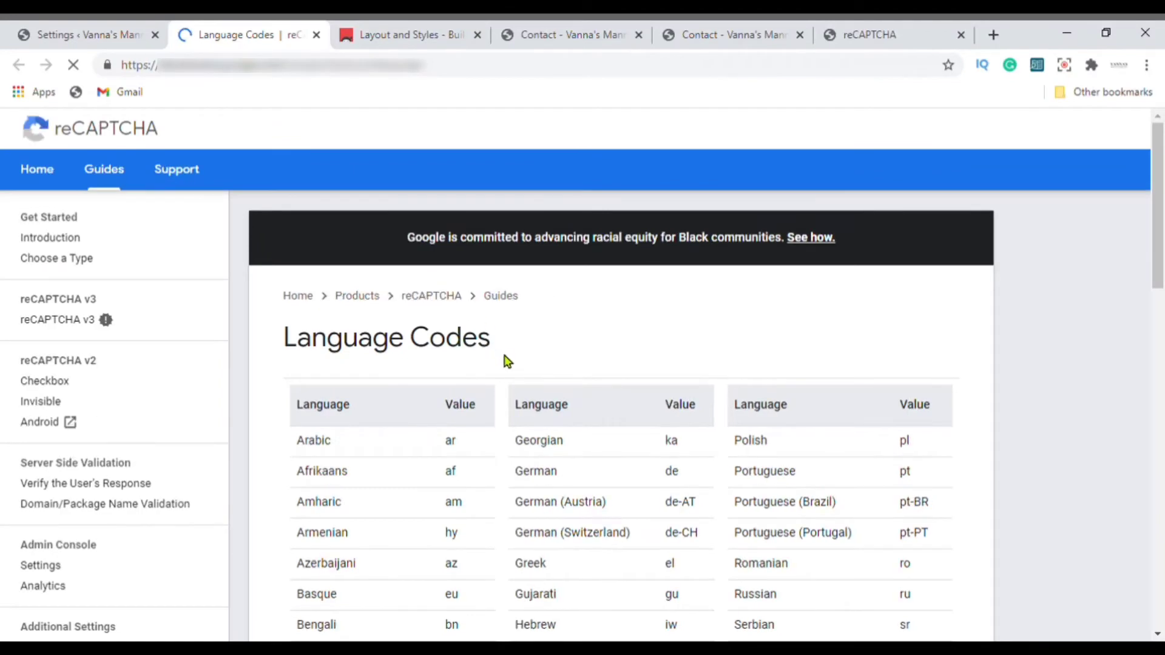
scroll(671, 437, "down", 3)
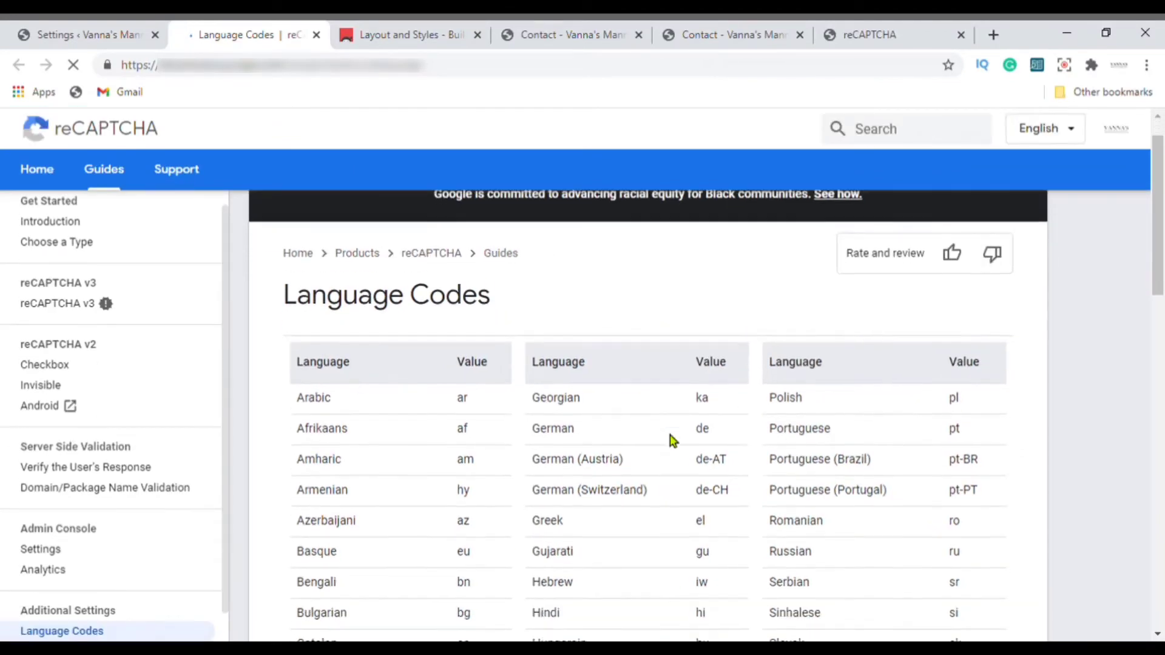
scroll(639, 399, "down", 1)
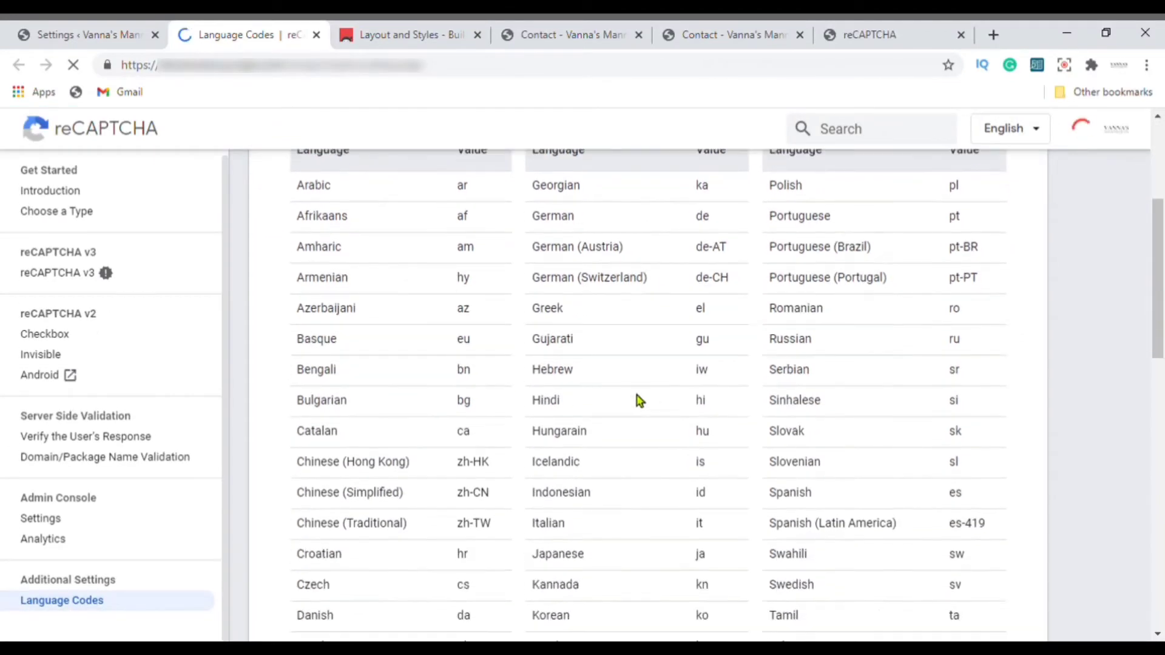
scroll(639, 358, "down", 1)
scroll(705, 370, "down", 3)
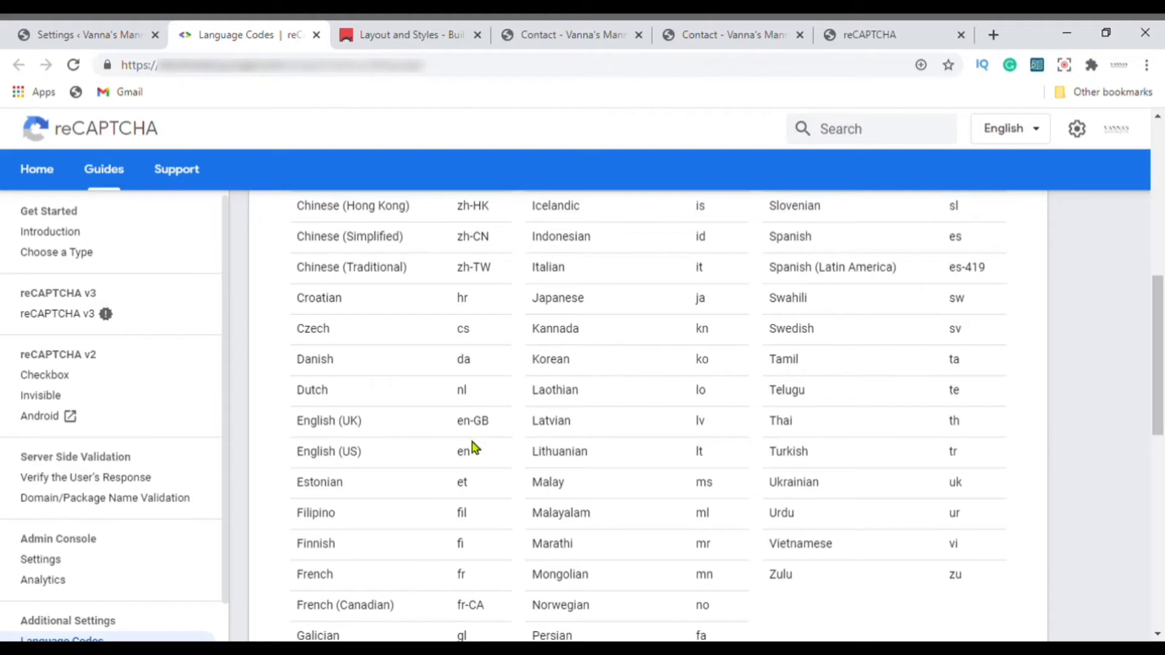
double_click(473, 459)
left_click(126, 29)
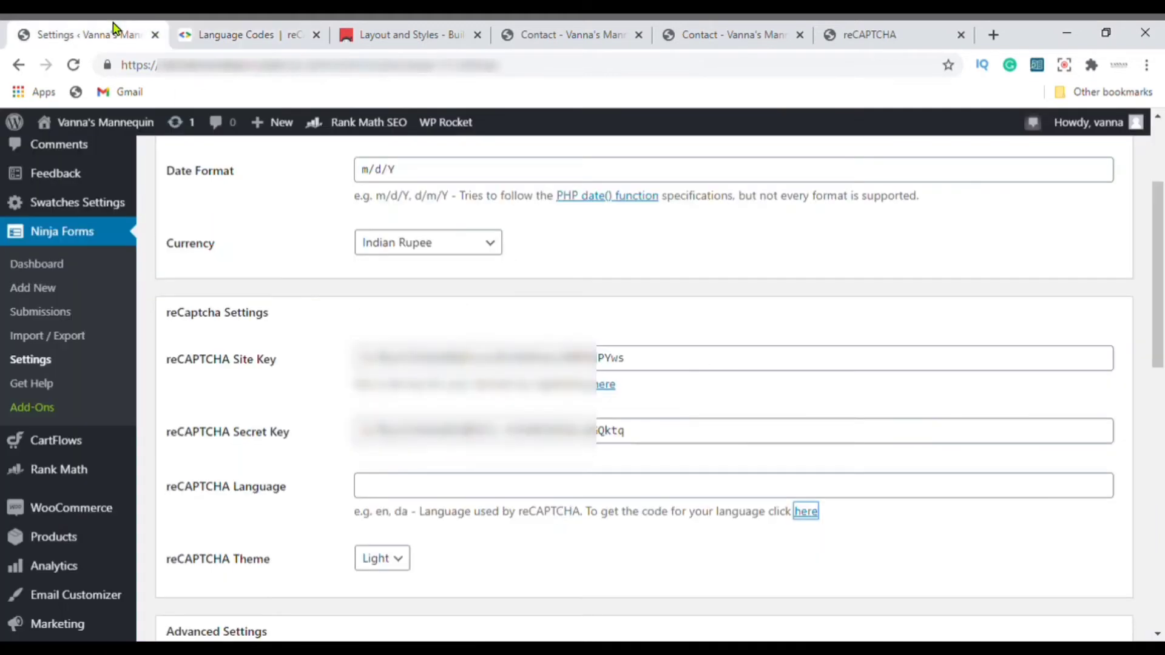
left_click(408, 493)
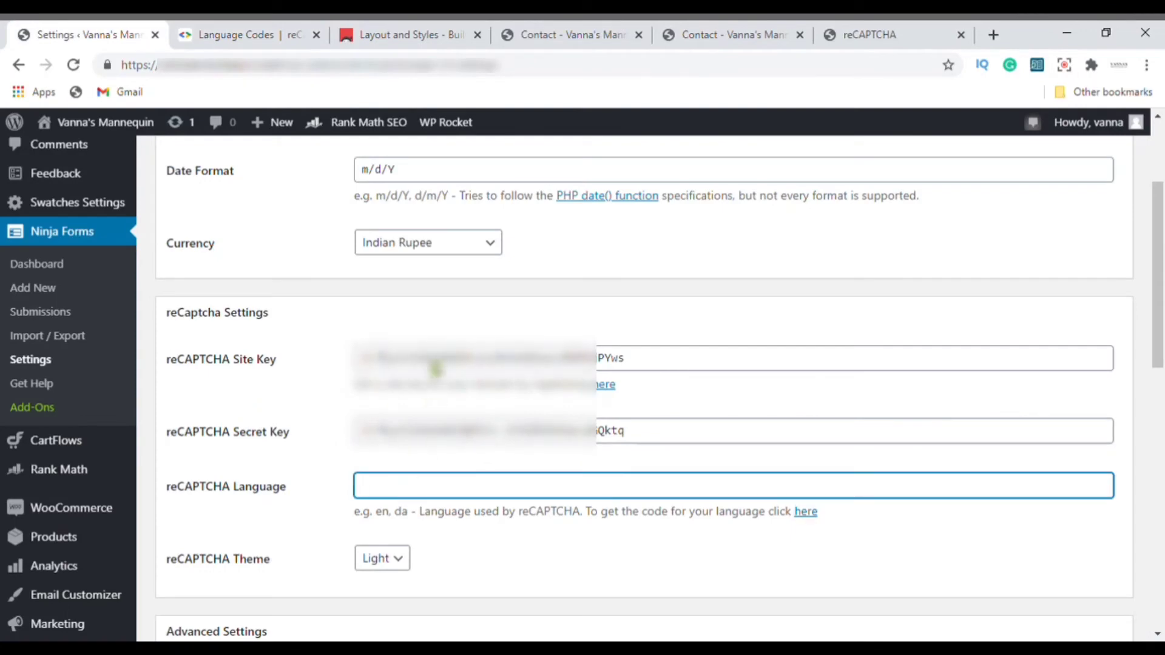
key("ctrl+v")
Save the Ninja Forms settings with the new reCAPTCHA values.
scroll(497, 584, "down", 12)
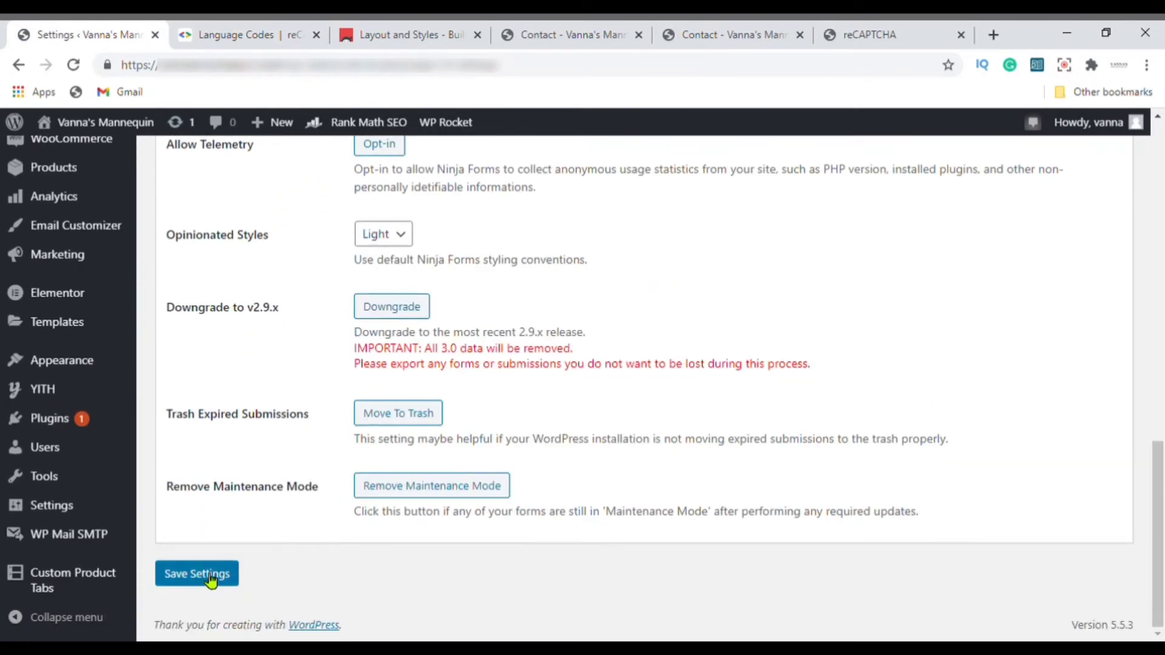
left_click(211, 580)
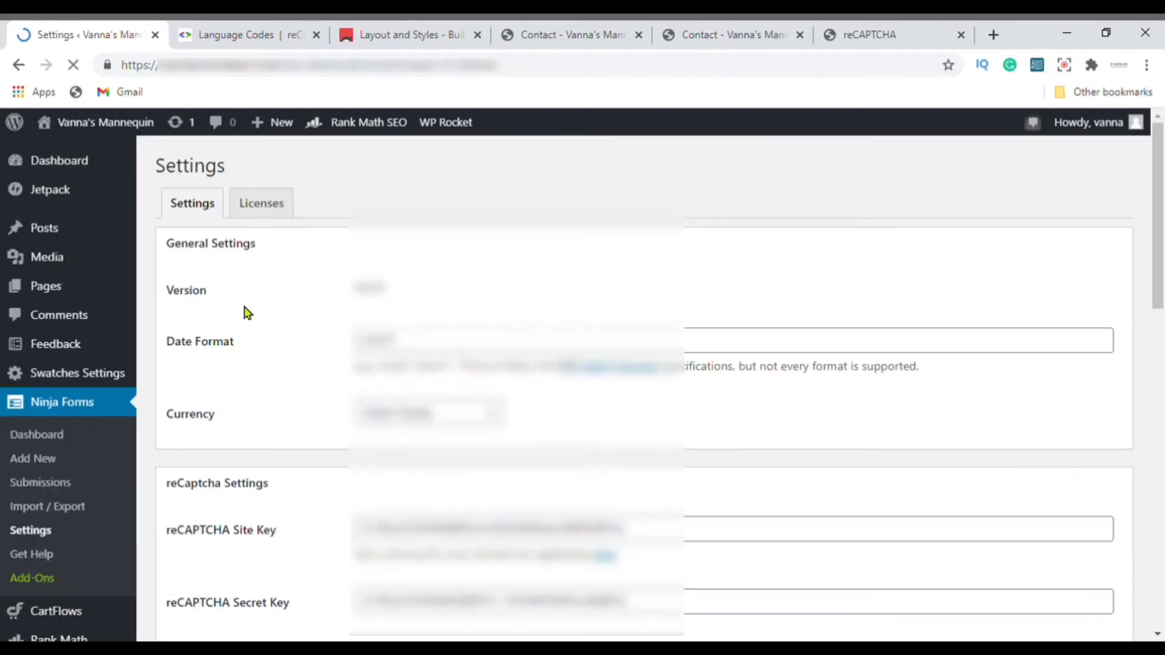
scroll(341, 443, "down", 3)
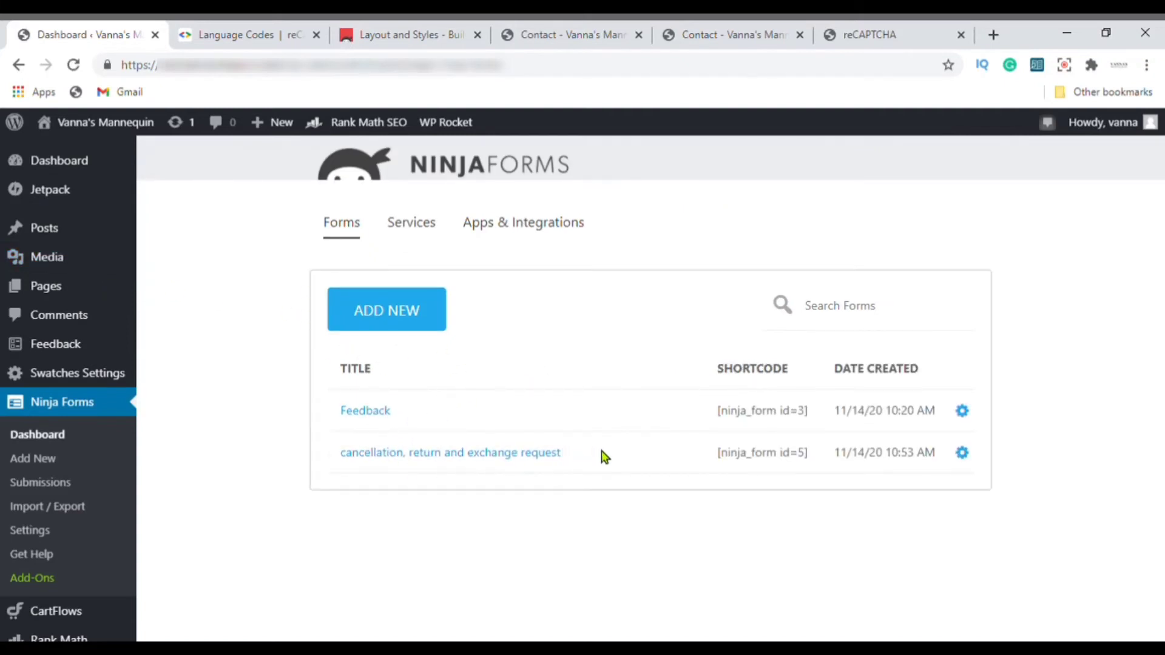
Open the "cancellation, return and exchange request" form for editing and place a Recaptcha field directly above its Submit button.
left_click(970, 459)
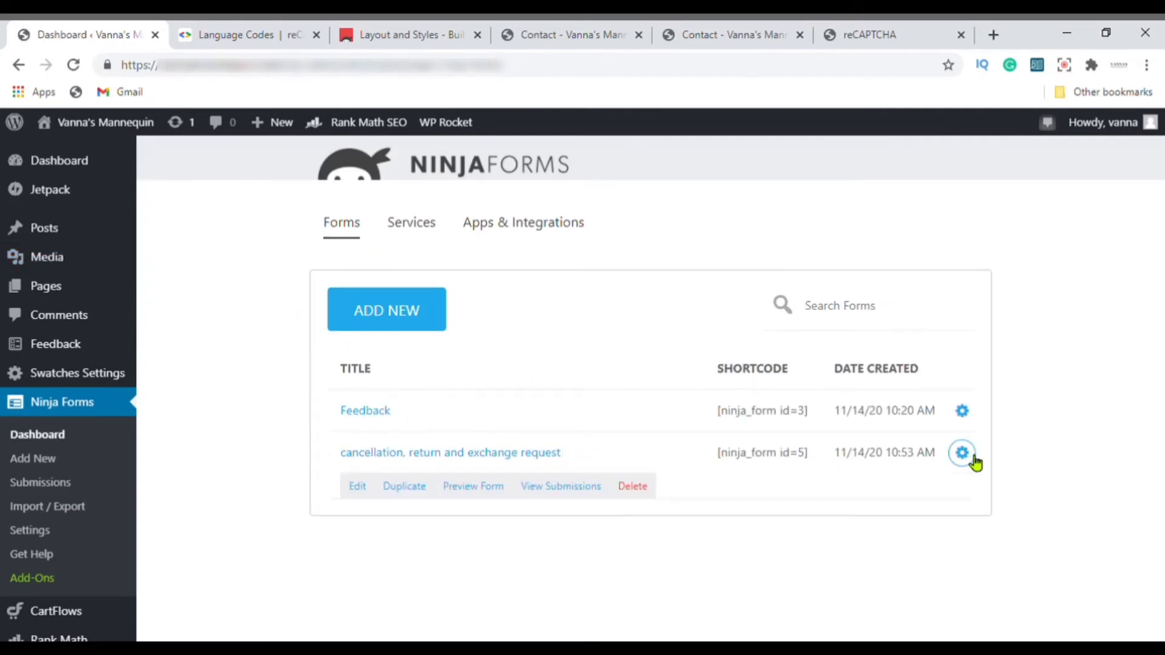
left_click(358, 488)
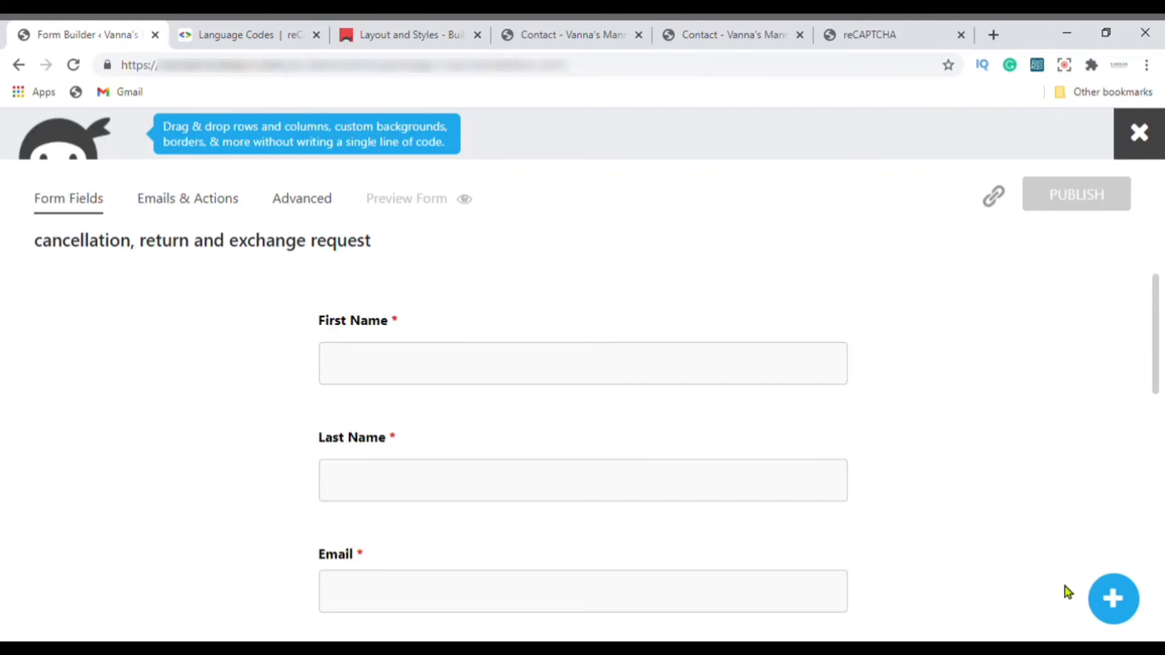
left_click(1113, 598)
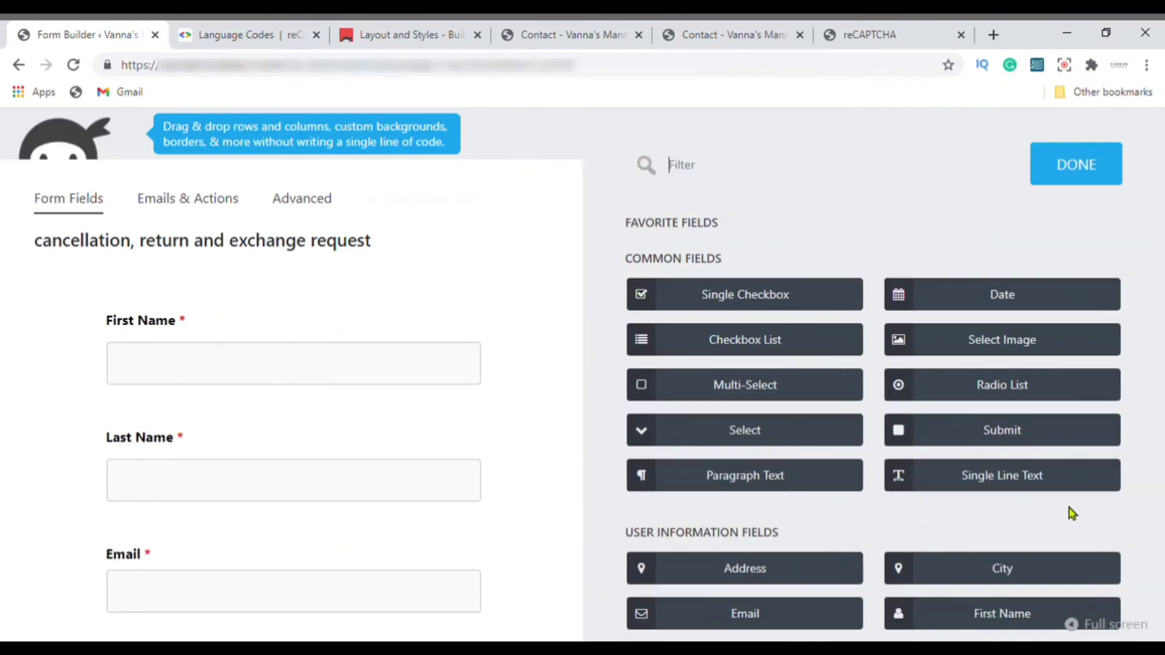
scroll(892, 476, "down", 5)
scroll(827, 458, "up", 3)
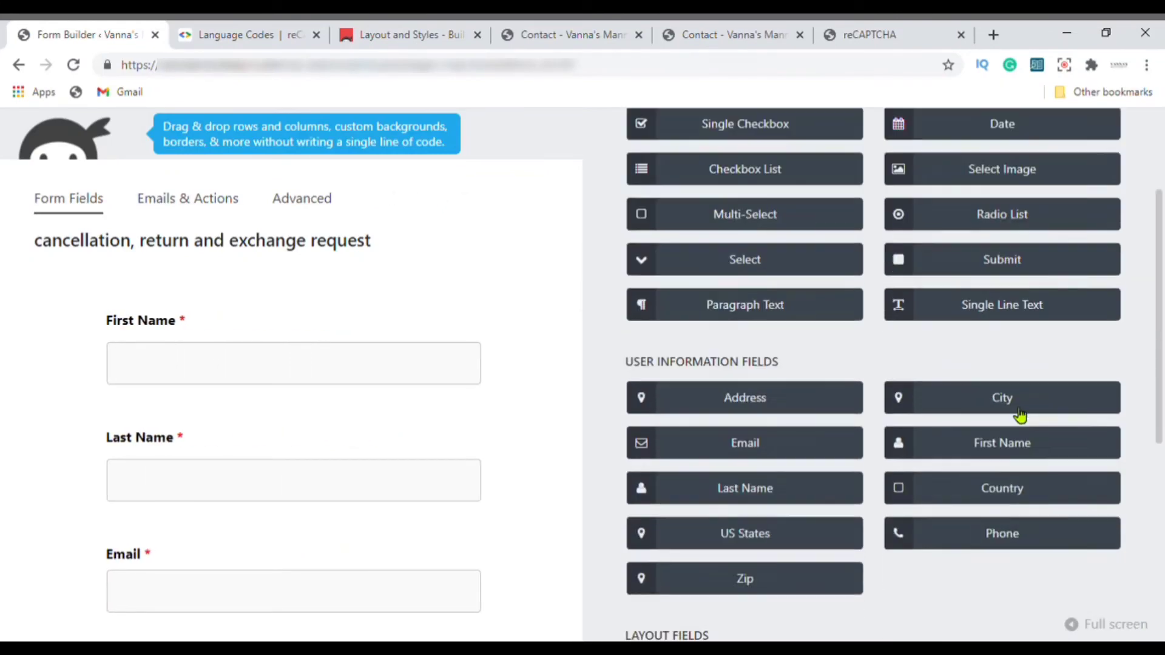
scroll(1010, 412, "down", 6)
left_click_drag(999, 407, 177, 549)
scroll(370, 561, "down", 1)
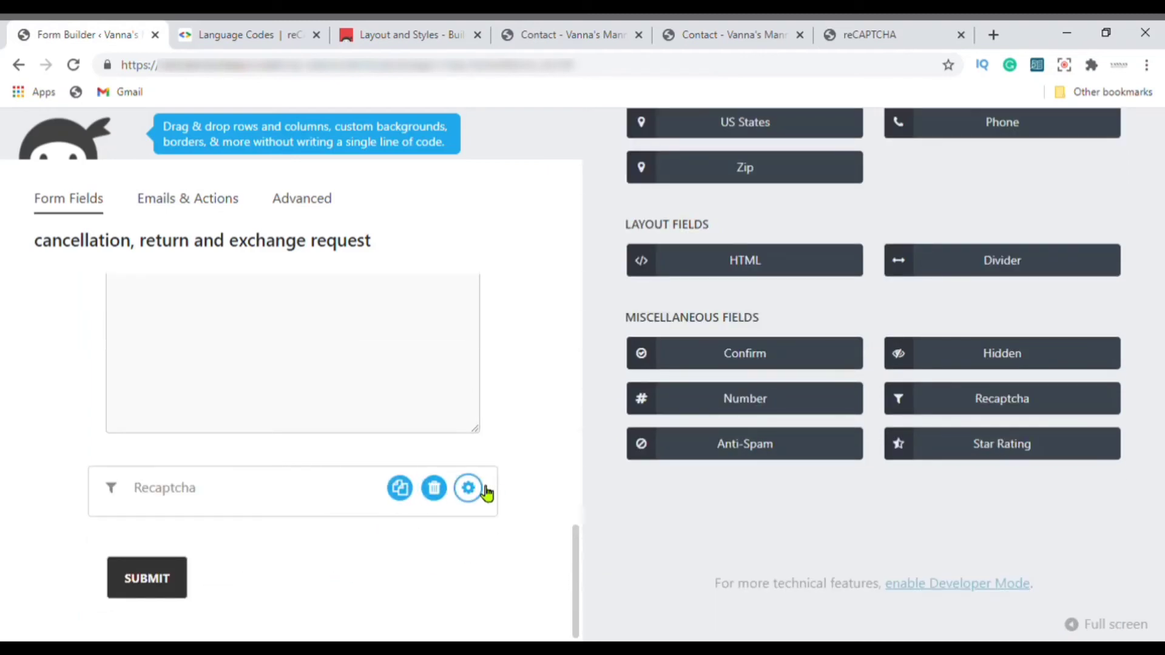
Check the Recaptcha field's settings without changing them and preview the form down to its reCAPTCHA box.
left_click(468, 488)
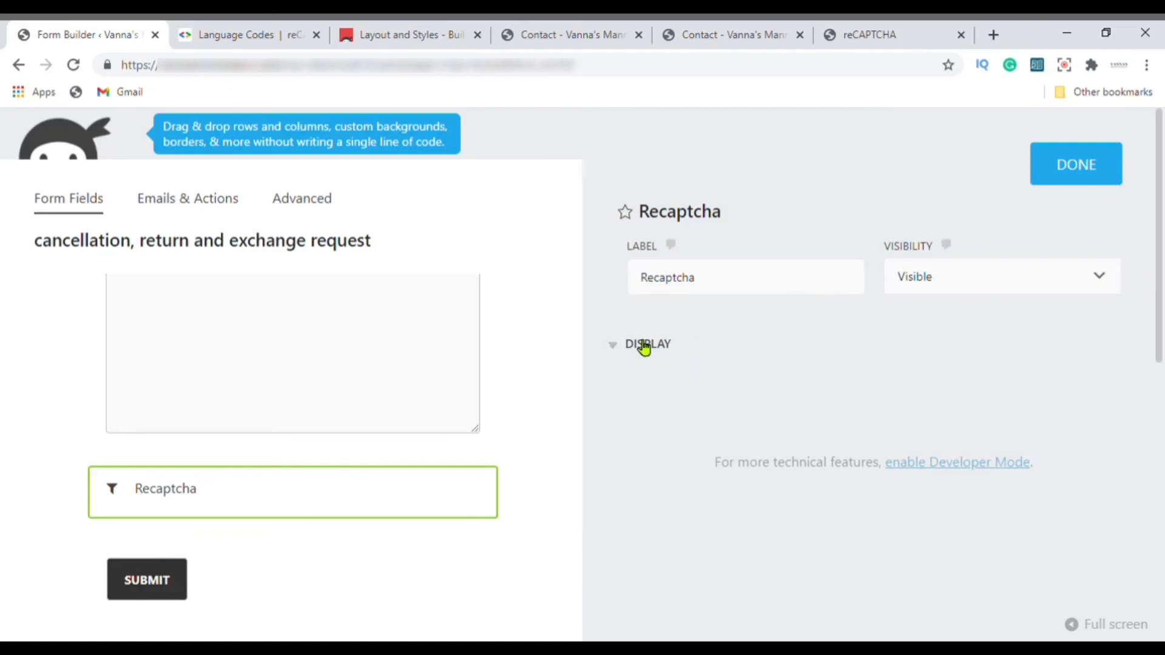
left_click(1097, 173)
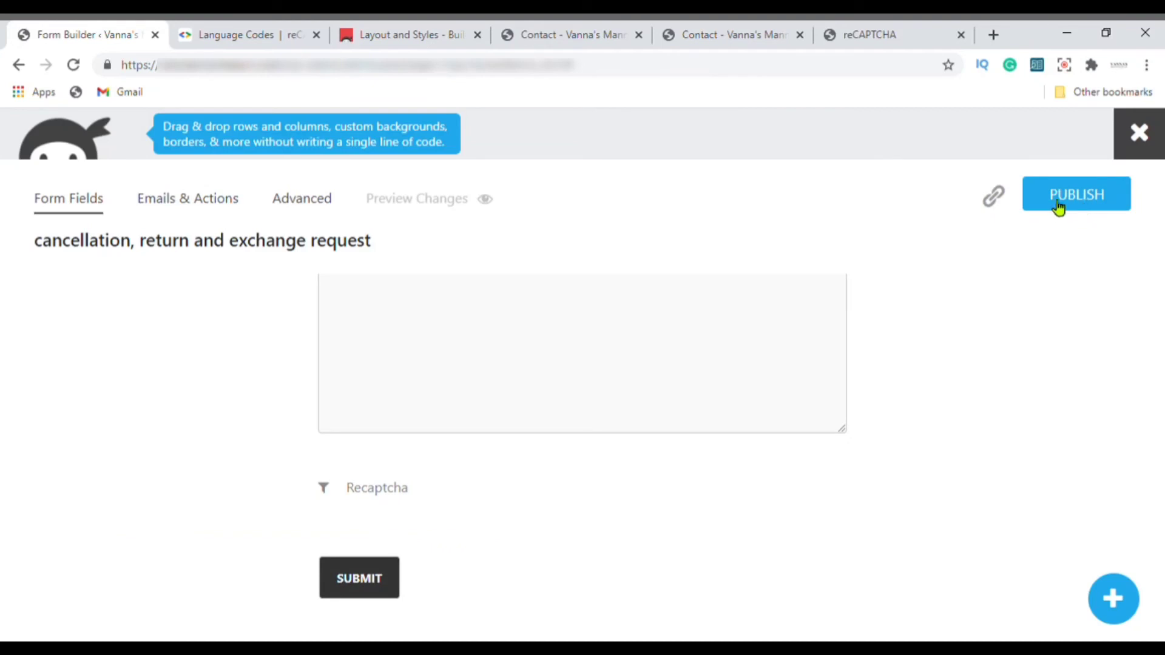
left_click(467, 203)
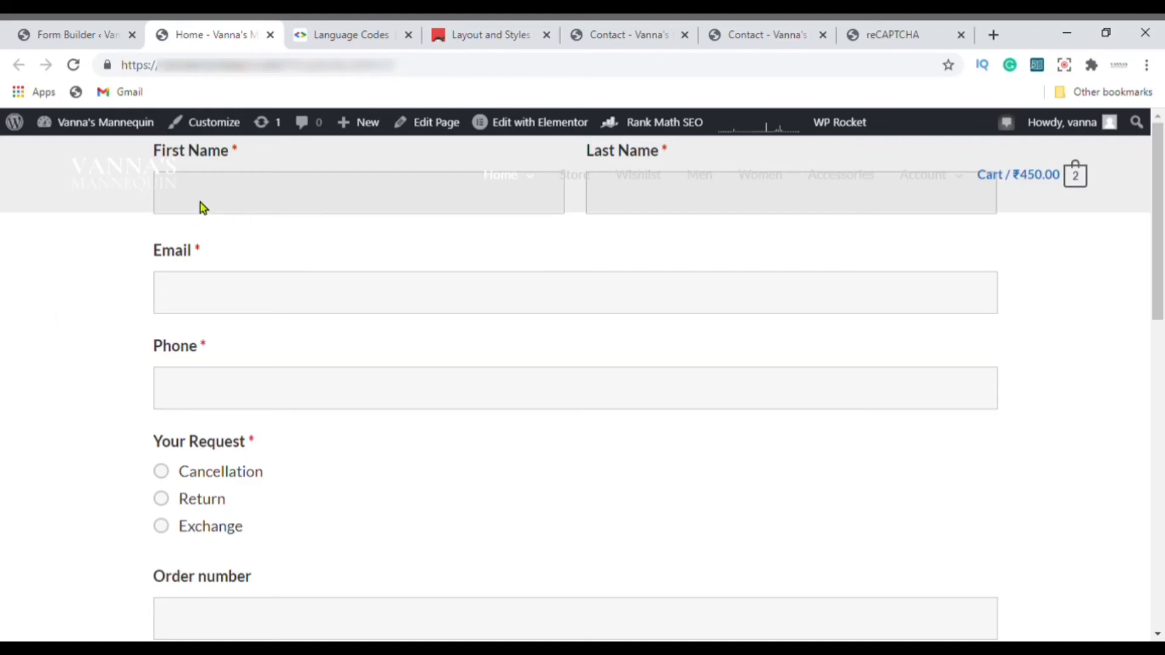
scroll(262, 261, "down", 10)
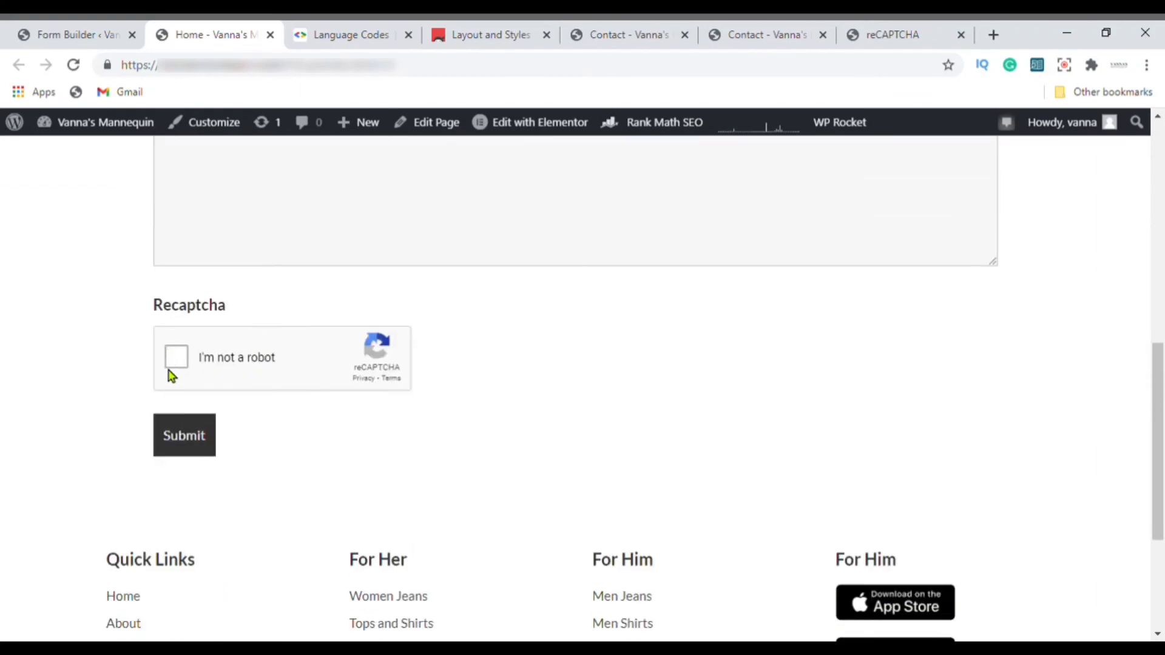
Try the "I'm not a robot" check on the previewed form by verifying the three parking meter images, and submit the form.
left_click(172, 363)
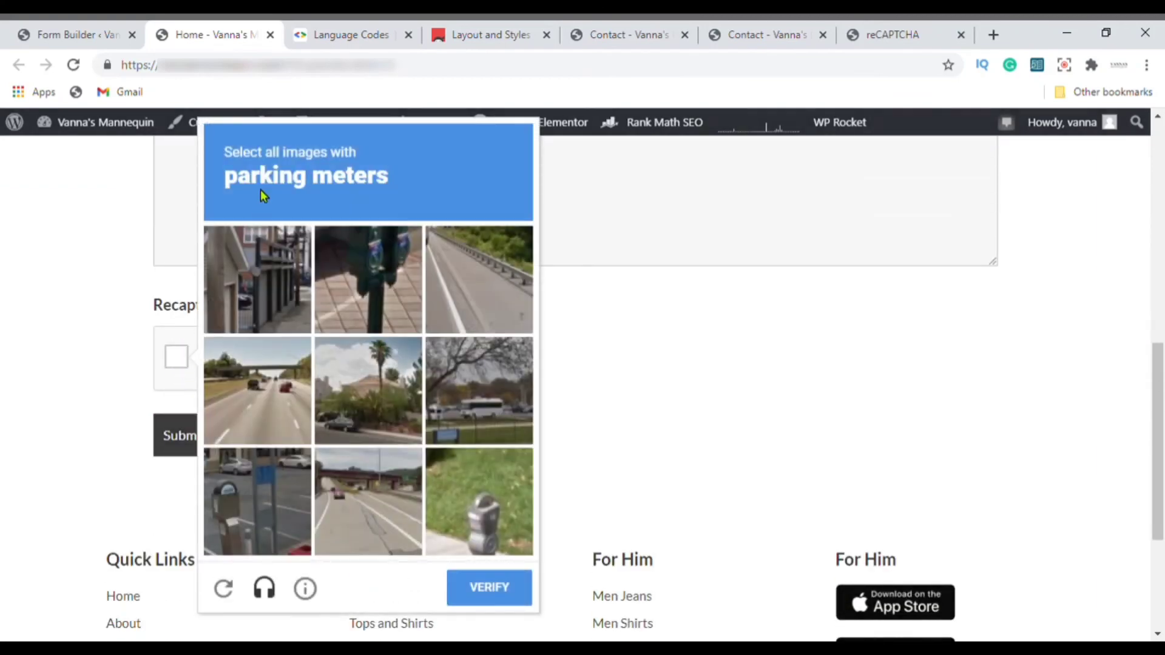
left_click(374, 278)
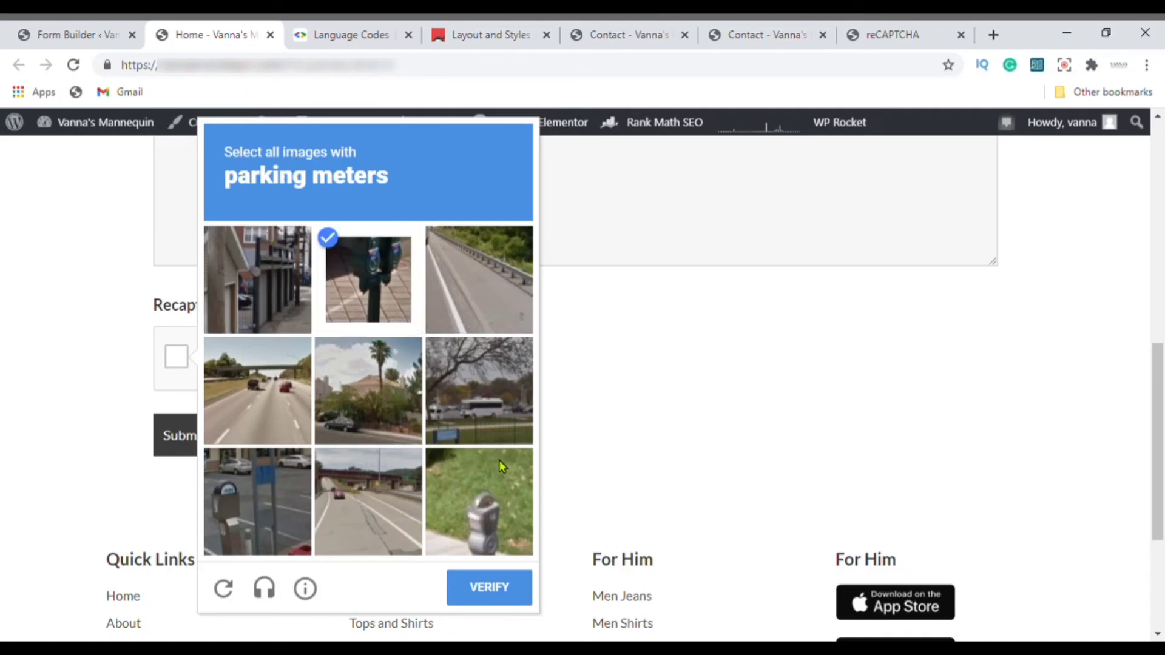
left_click(503, 489)
left_click(265, 488)
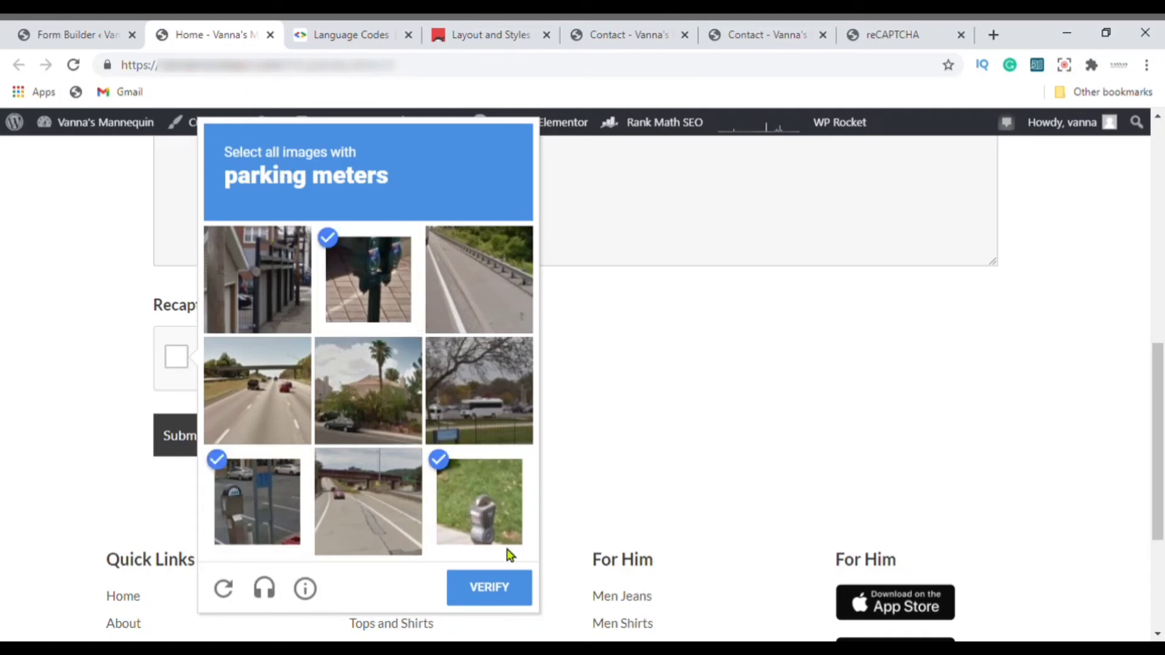
left_click(520, 593)
left_click(198, 447)
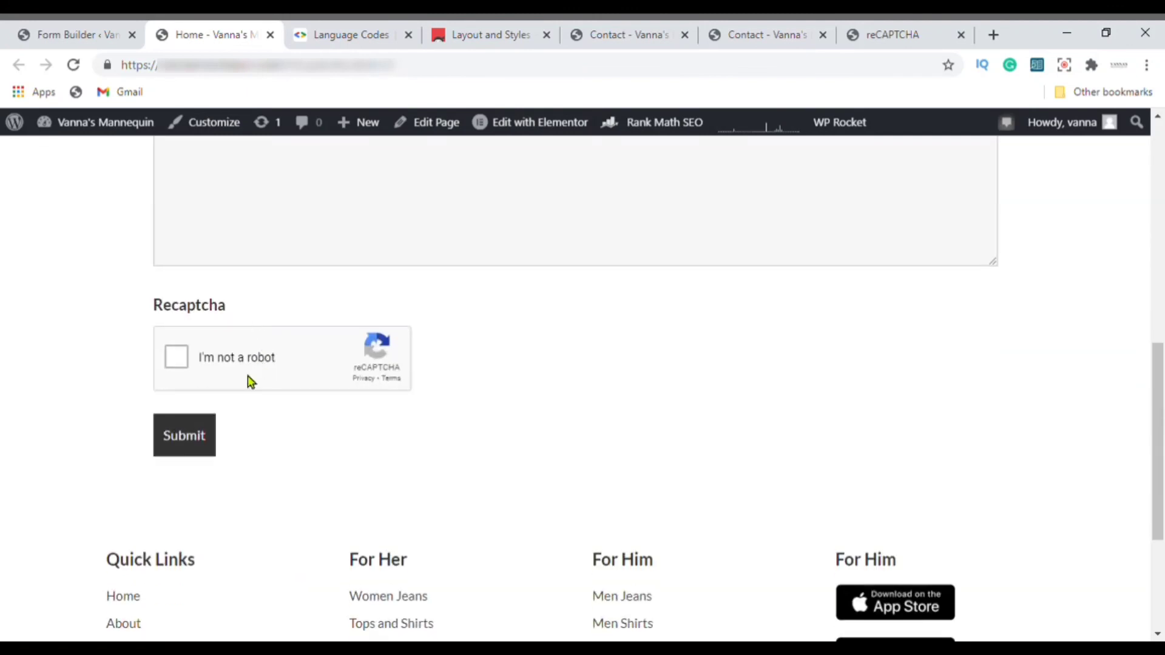
Start the "I'm not a robot" check again and select the three parking meter images.
left_click(174, 364)
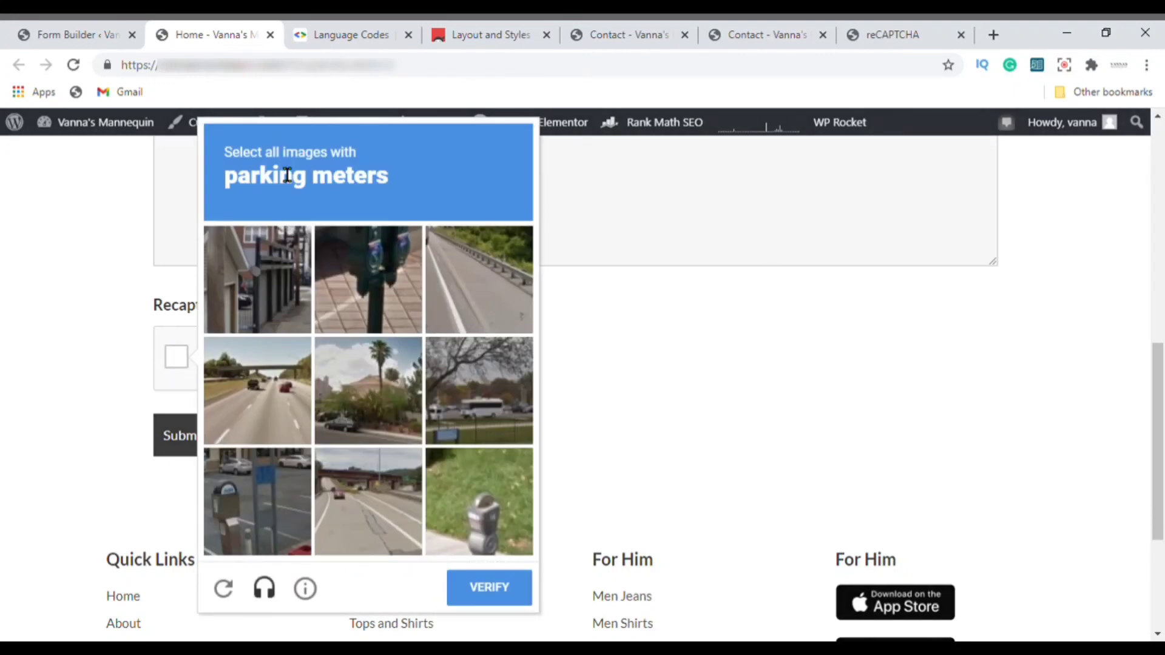
left_click(373, 272)
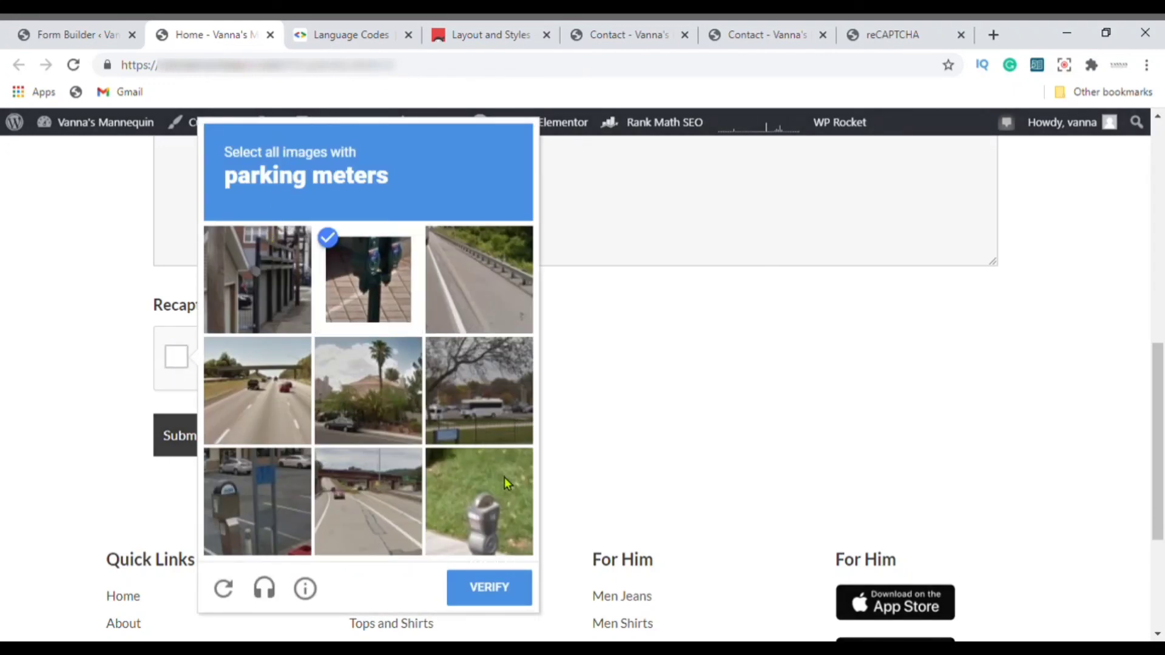
left_click(431, 492)
left_click(279, 494)
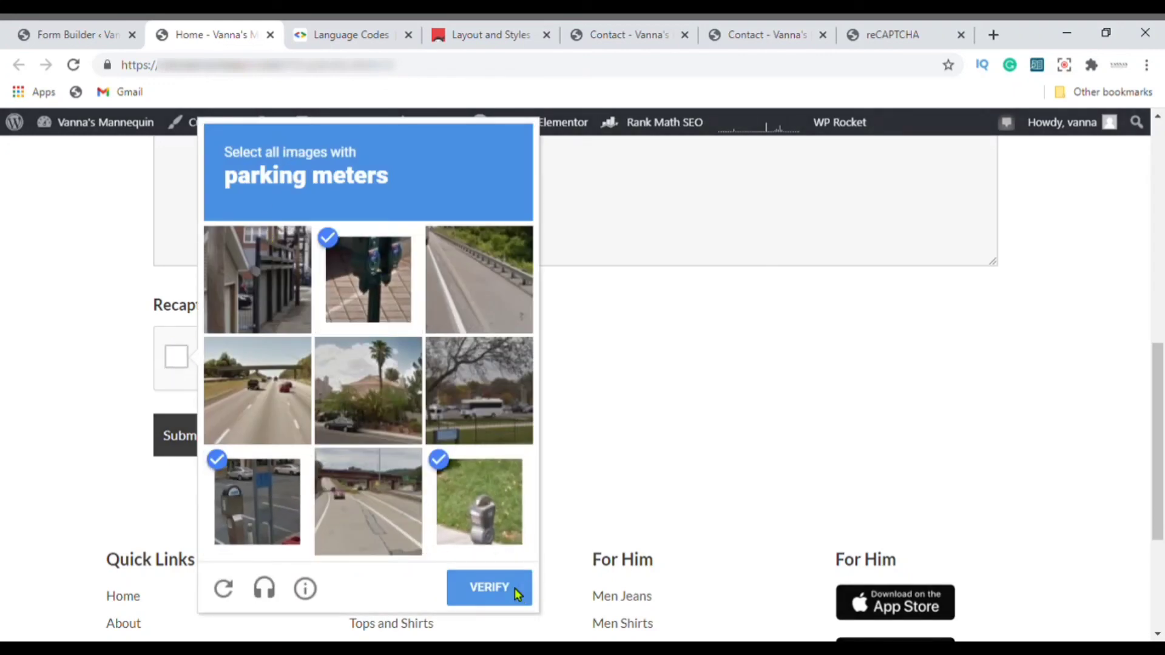